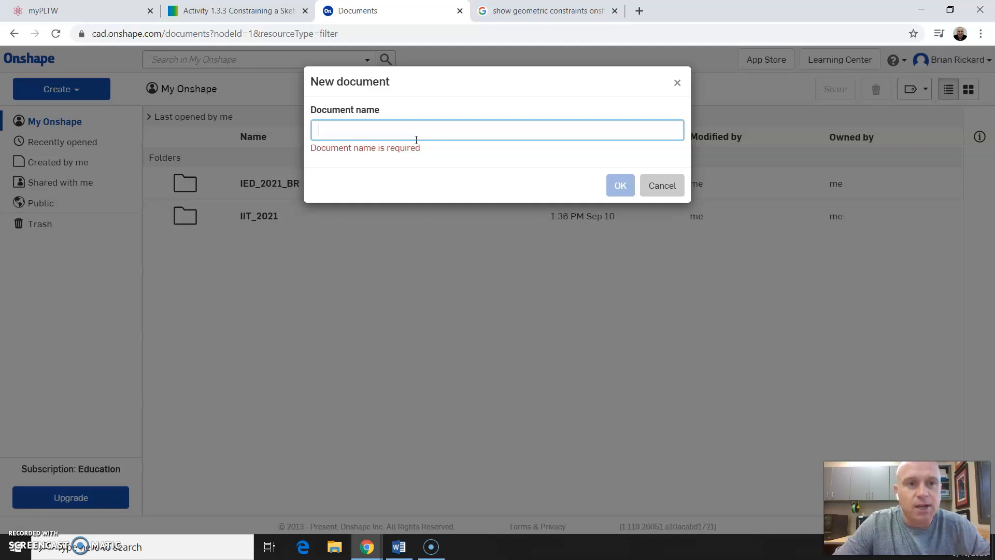
Create a new Onshape document named Sketch_Constraints_BR.
text(Sketch_Constraints_BR)
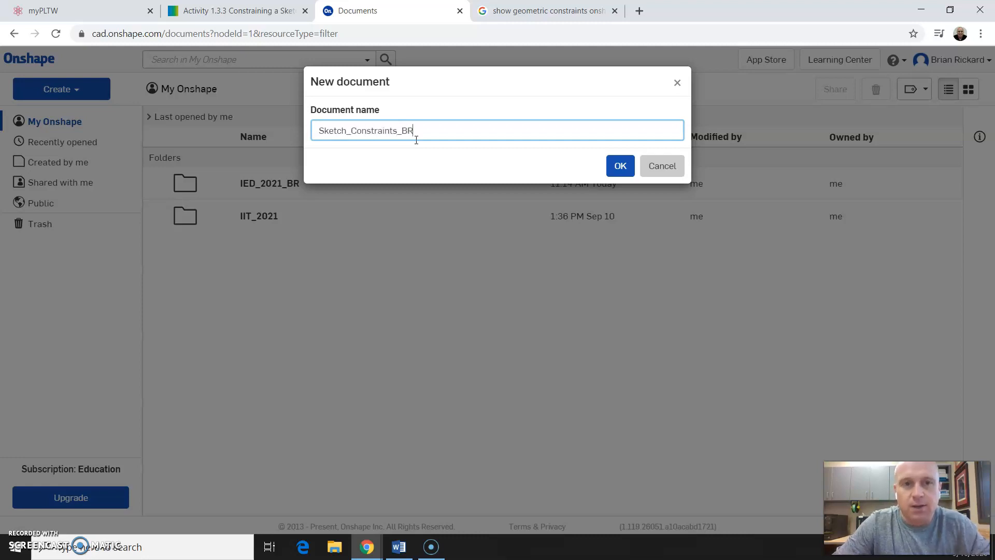
click(626, 175)
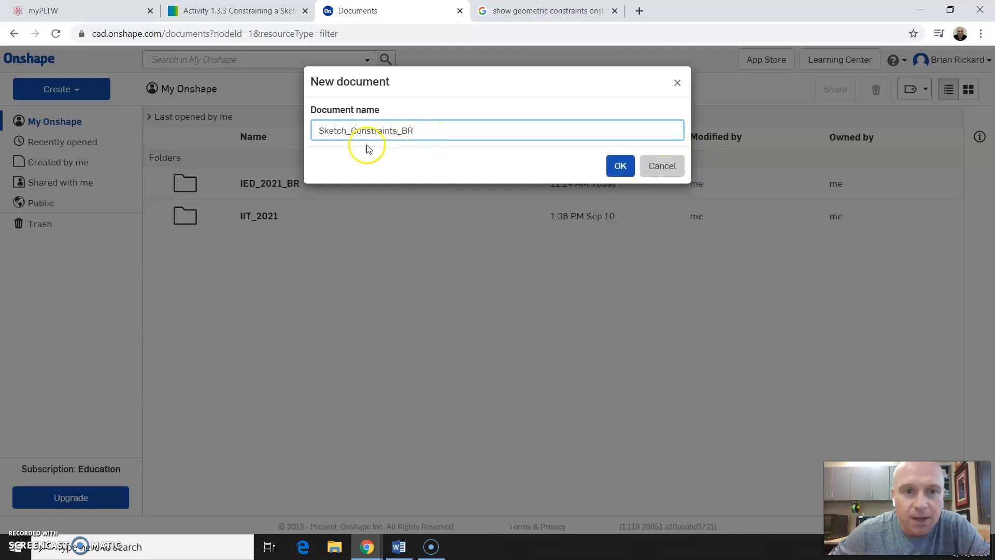
click(623, 172)
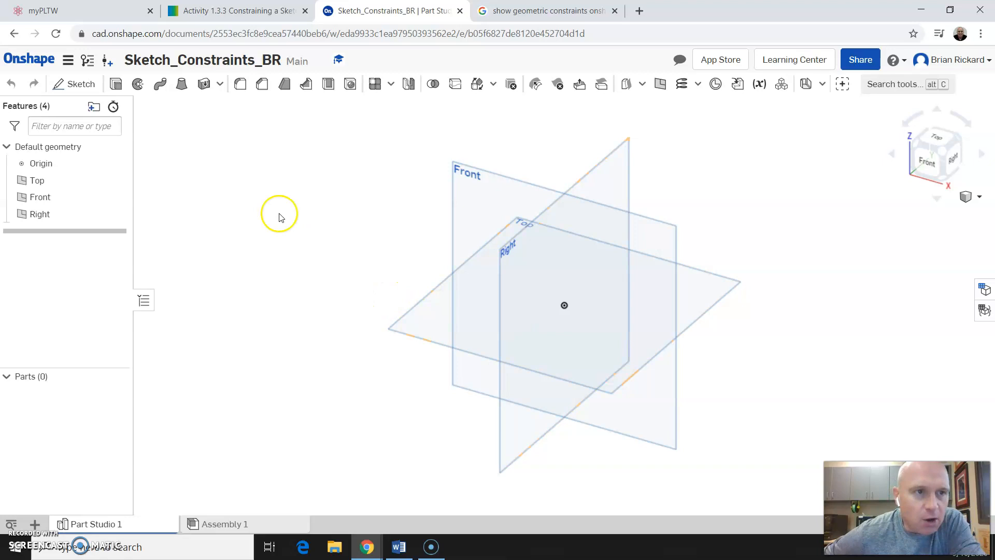
Set the workspace default length unit to Millimeter and confirm the units dialog.
click(69, 66)
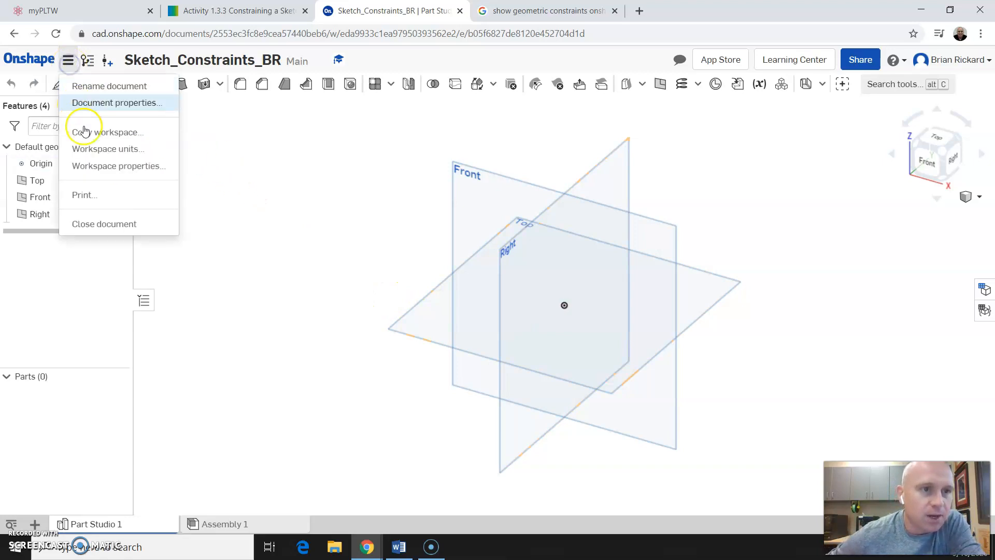
click(109, 151)
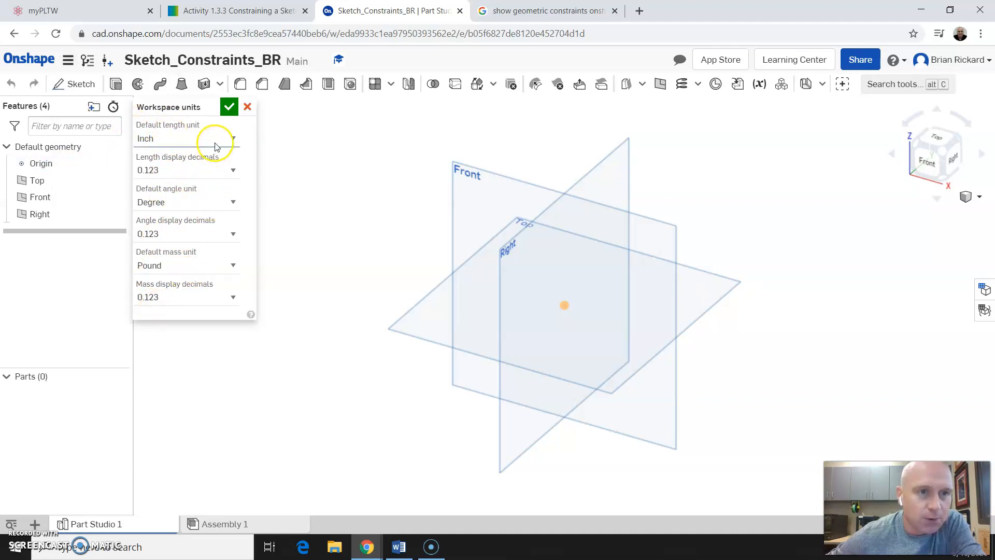
click(233, 140)
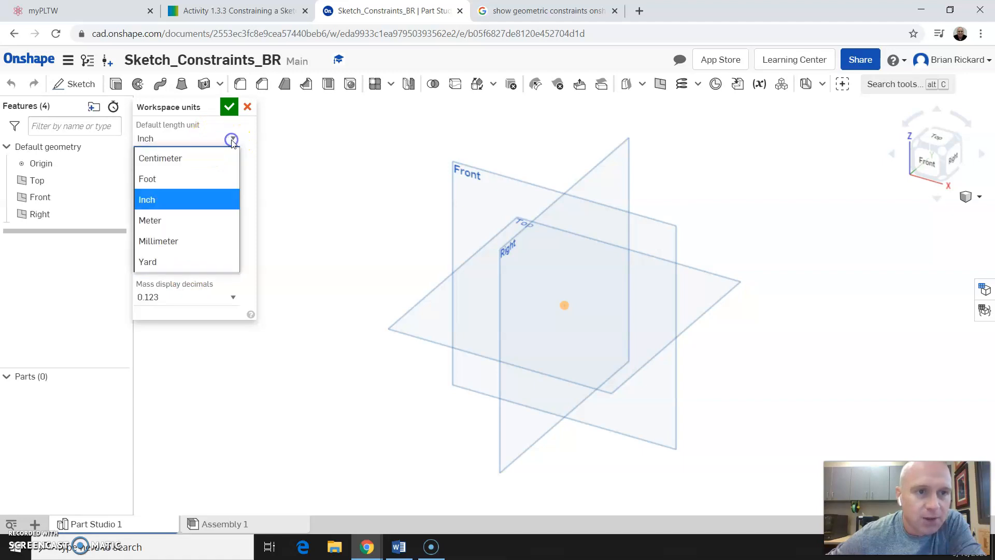
click(191, 237)
click(227, 113)
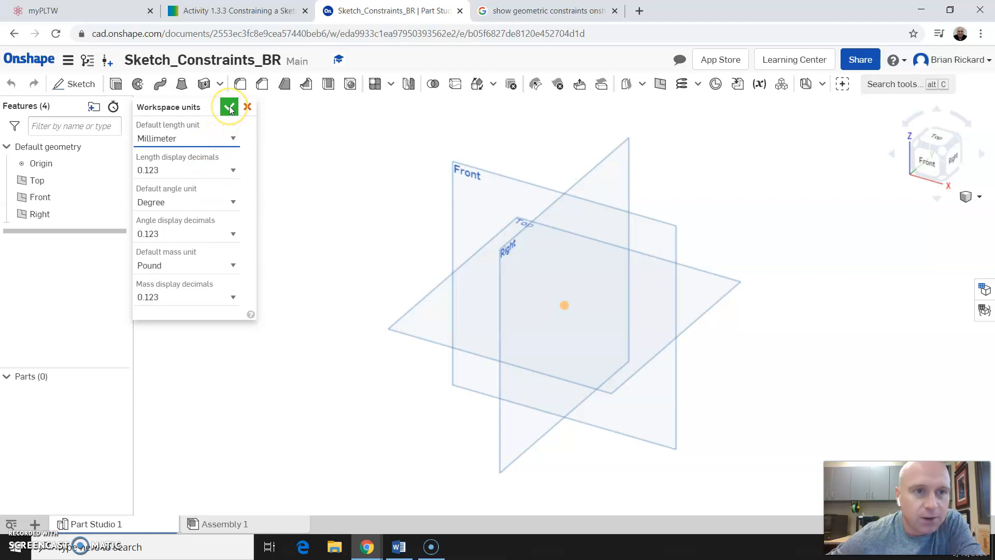
click(229, 107)
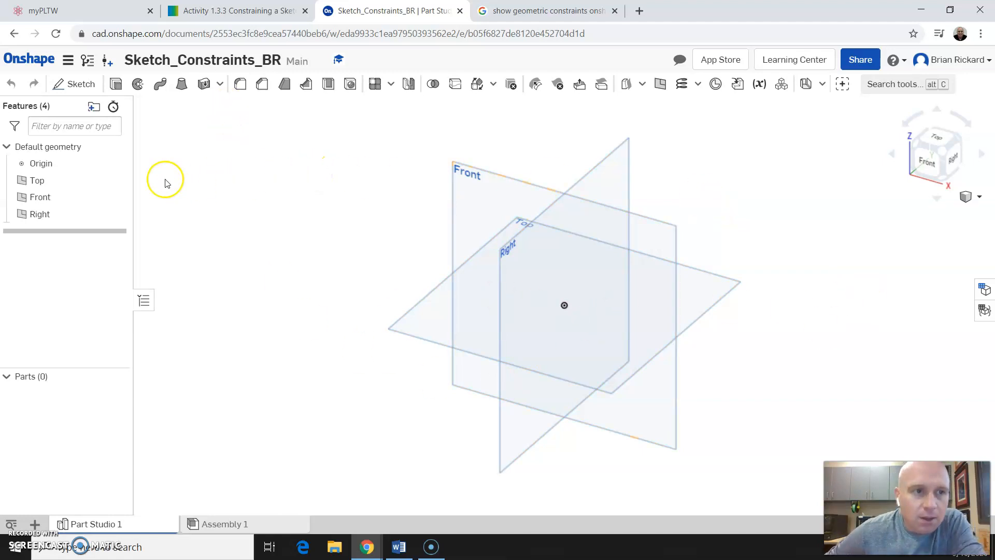
Start a new sketch on the Front plane and view it straight on.
click(83, 84)
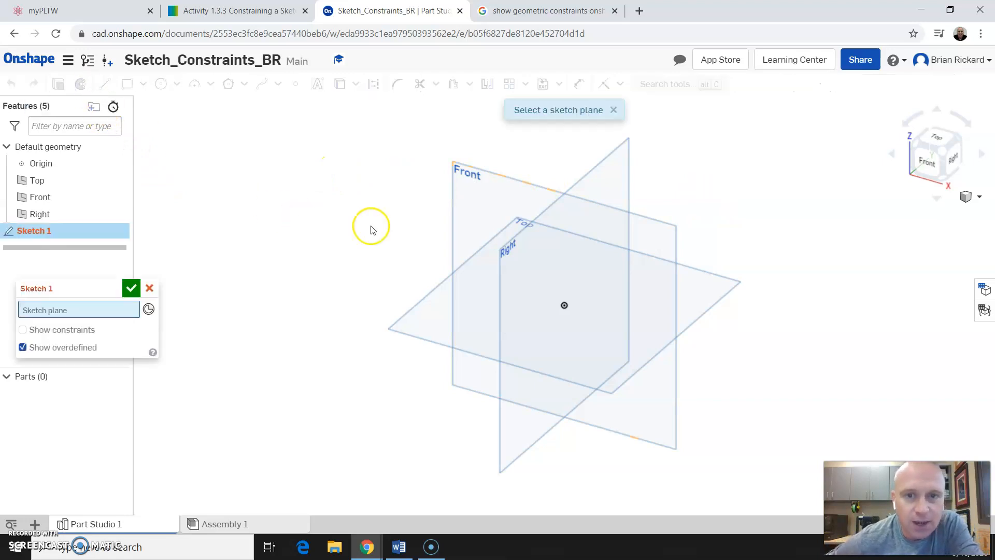
click(452, 191)
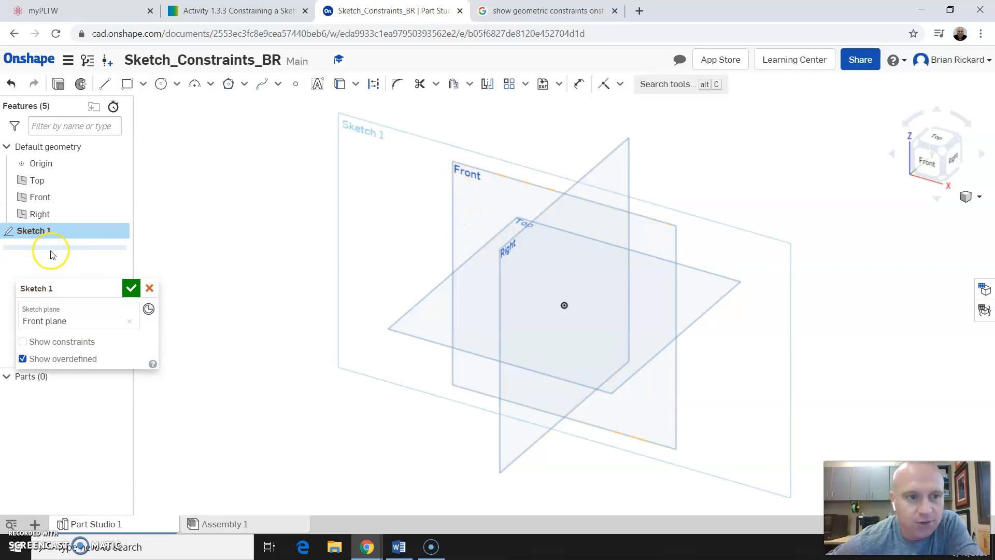
click(929, 161)
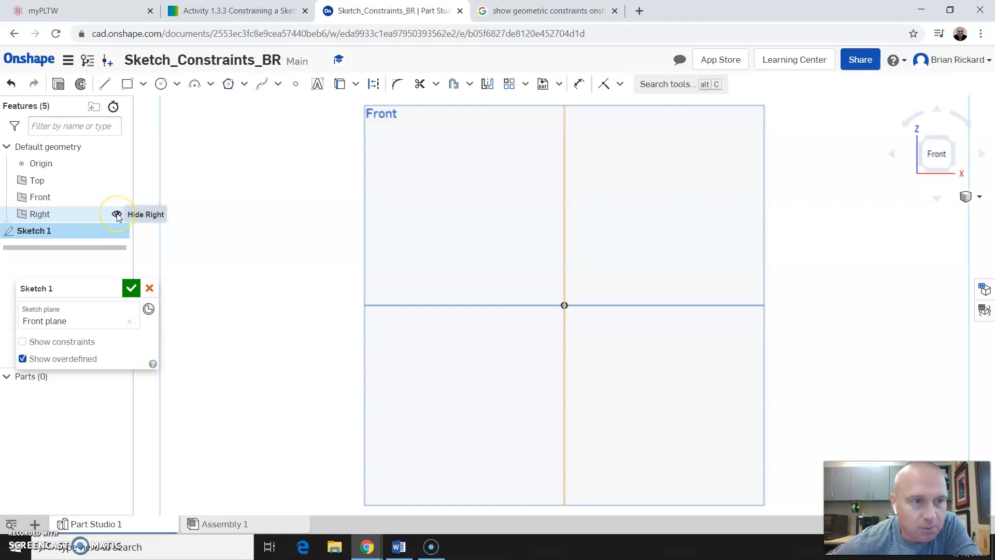
Hide the Right, Front and Top reference planes.
click(118, 214)
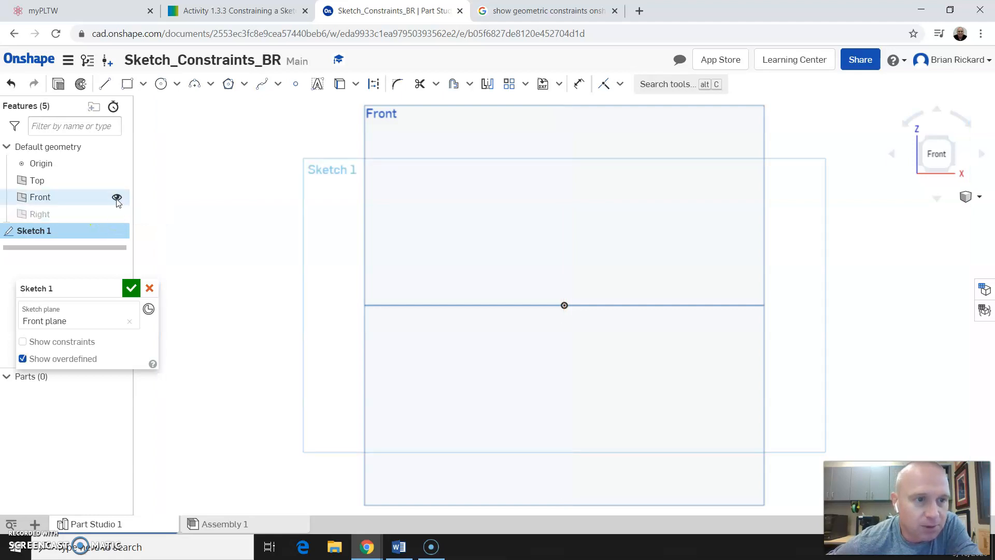
click(116, 198)
click(117, 181)
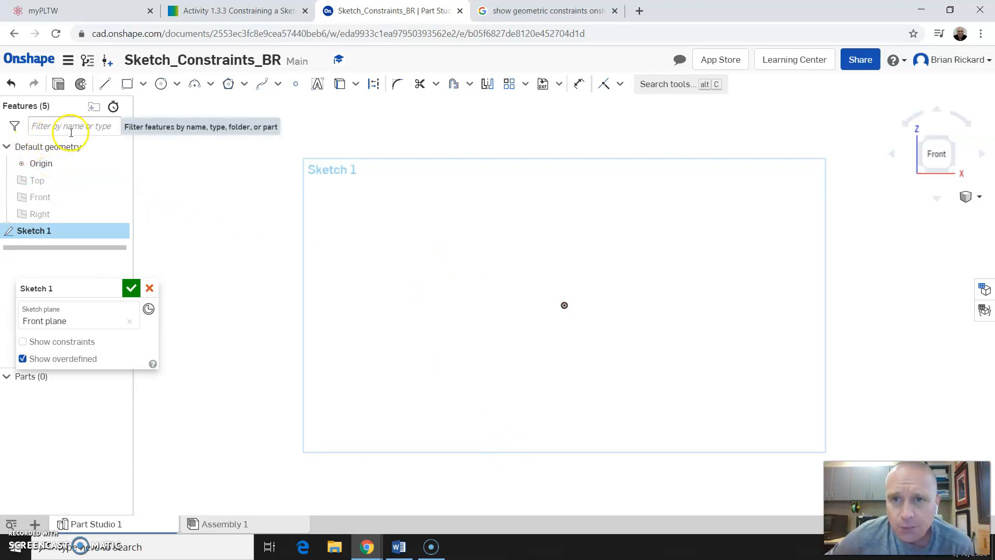
Draw lines from the origin leftwards, up the left step and slant to the stem's left side.
click(106, 85)
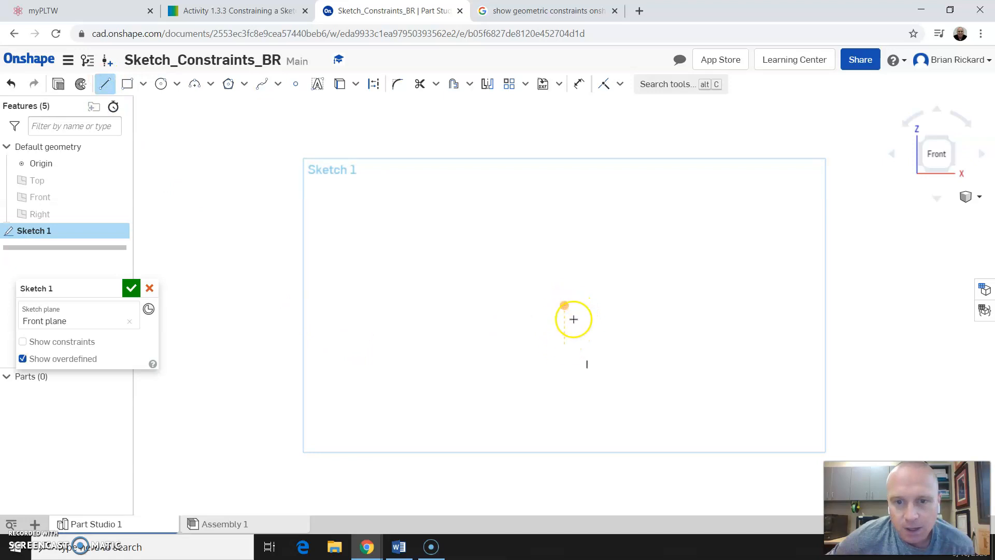
click(565, 305)
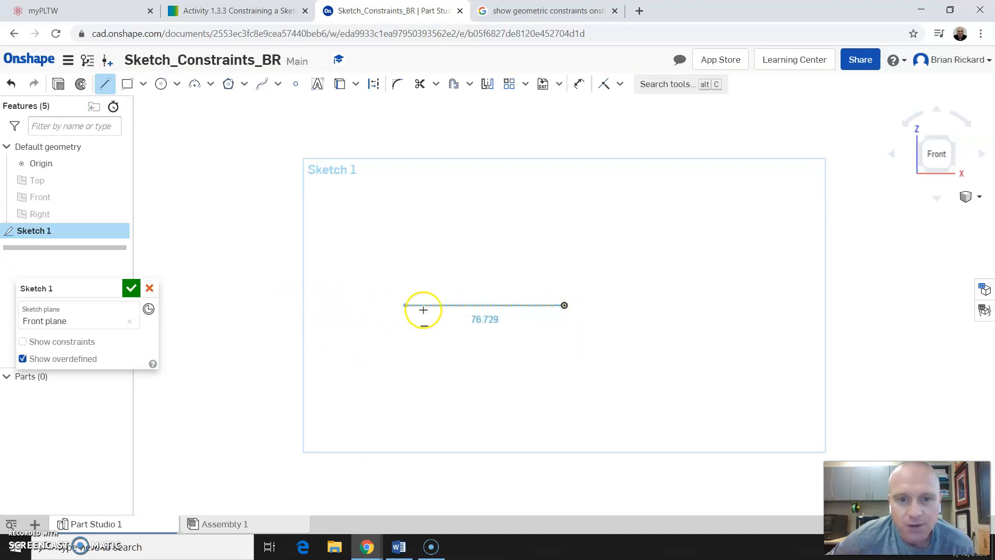
click(379, 307)
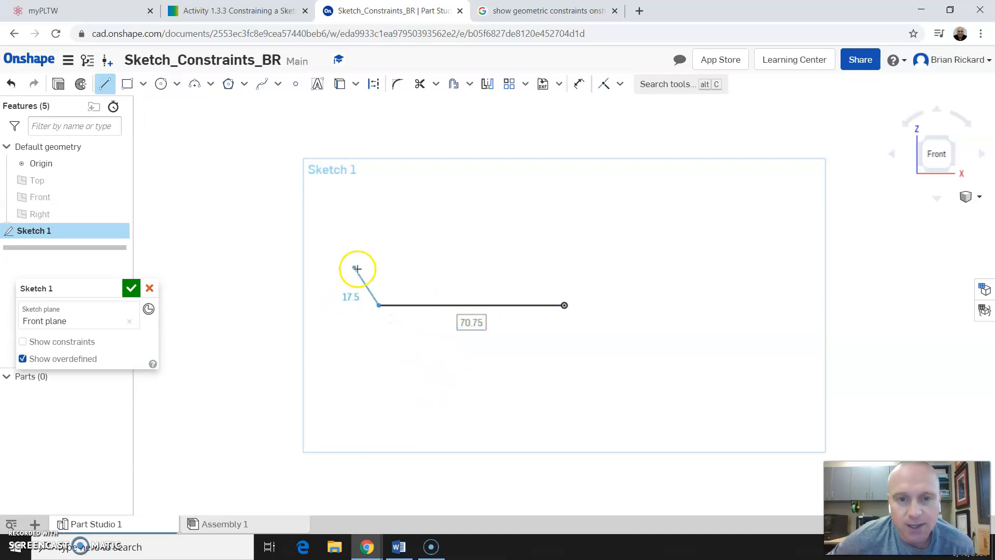
click(378, 253)
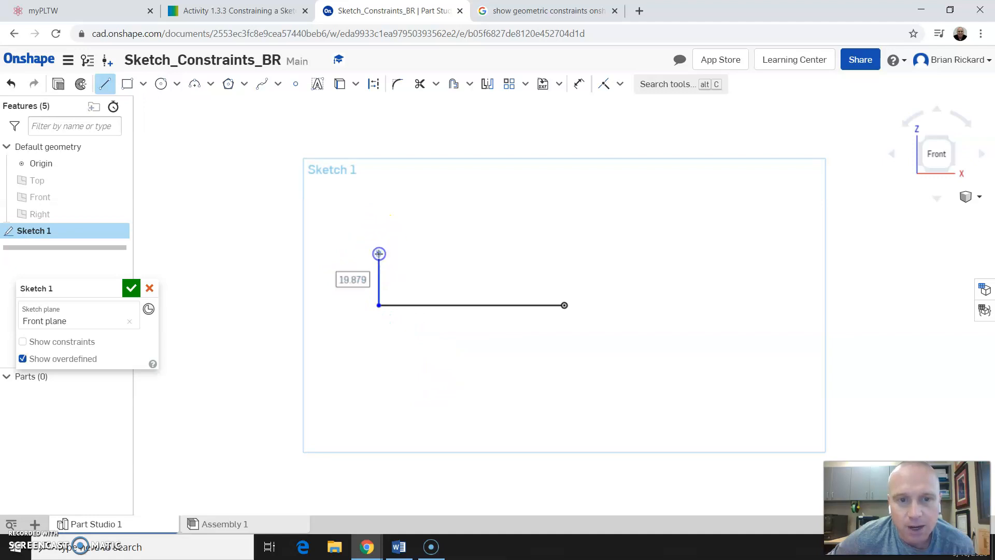
click(445, 252)
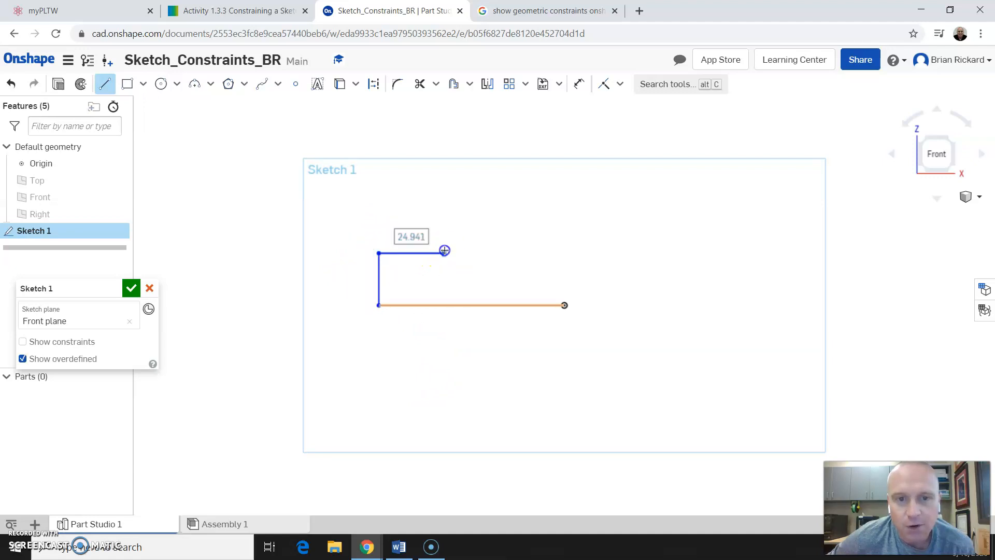
click(511, 202)
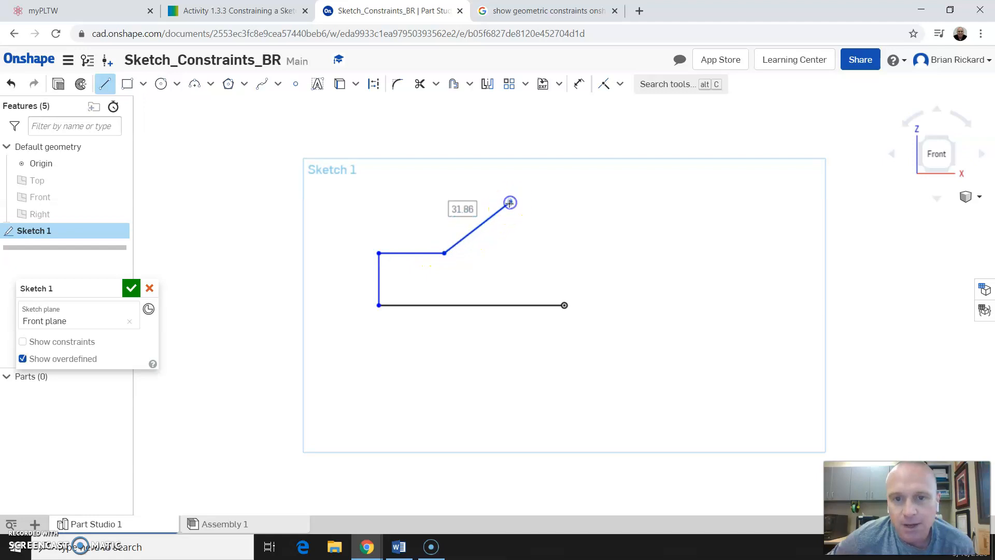
click(510, 115)
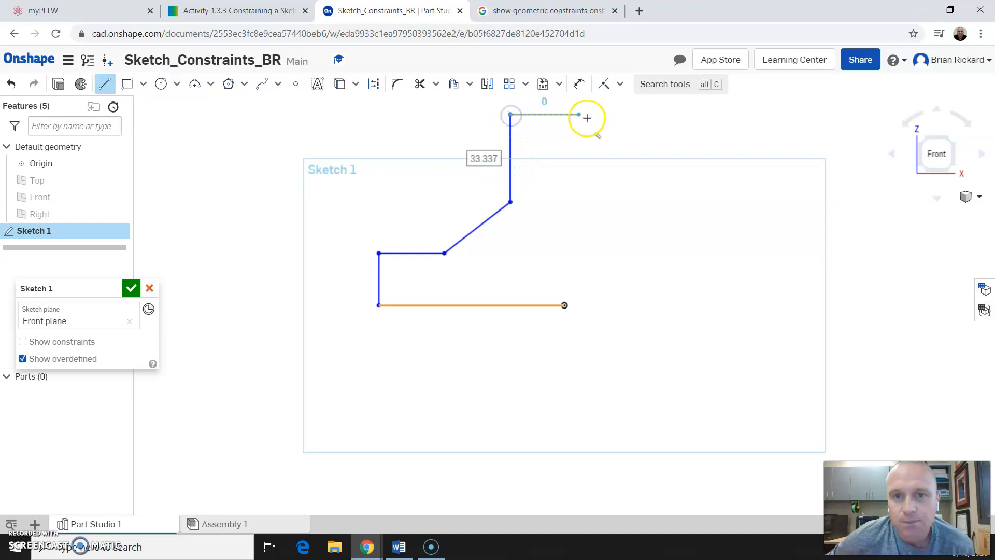
Continue across the stem top, down the right slant and step to the baseline.
click(644, 115)
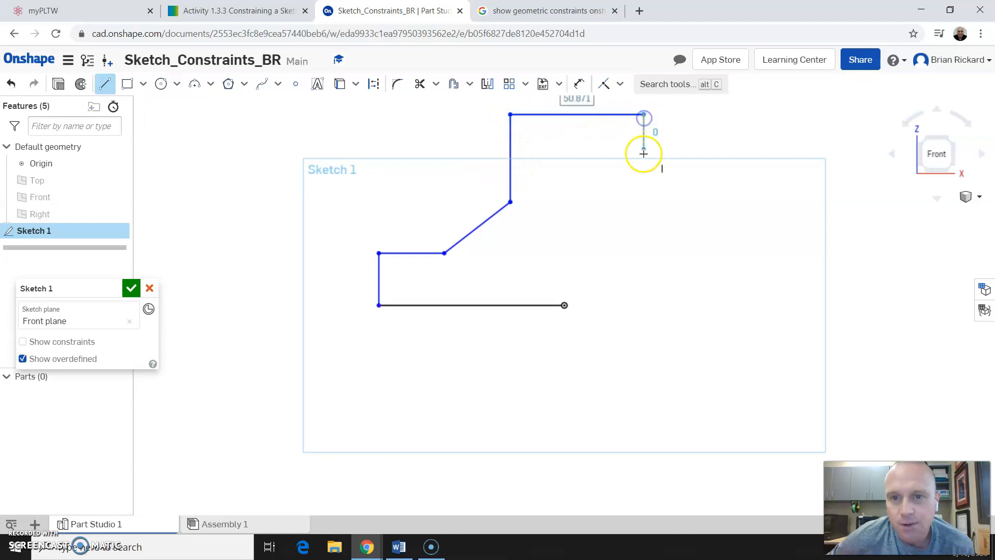
click(644, 226)
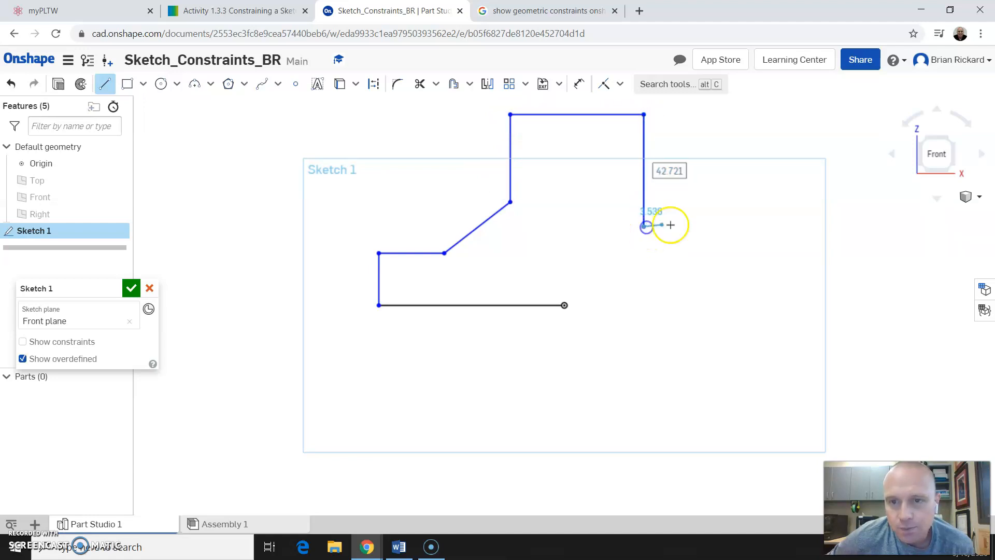
click(722, 260)
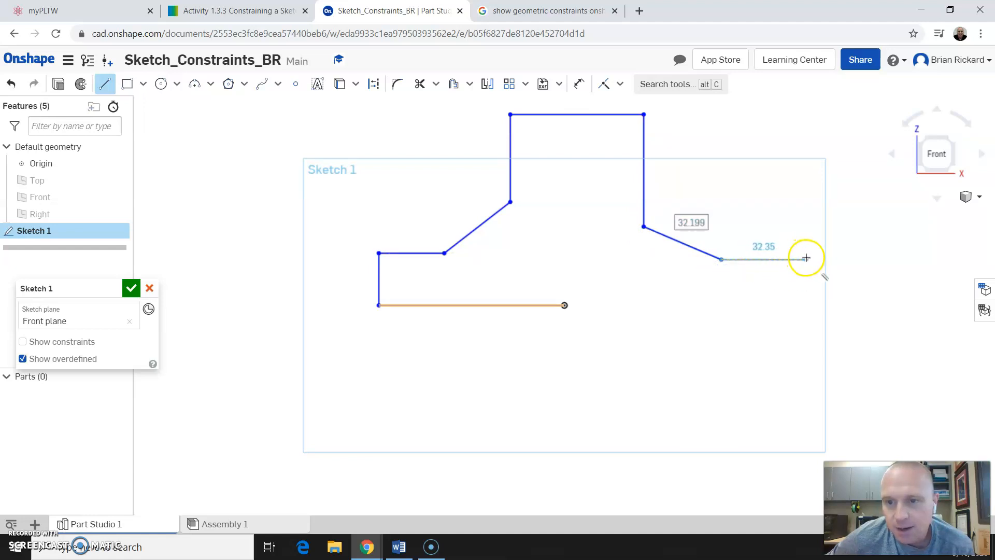
click(806, 258)
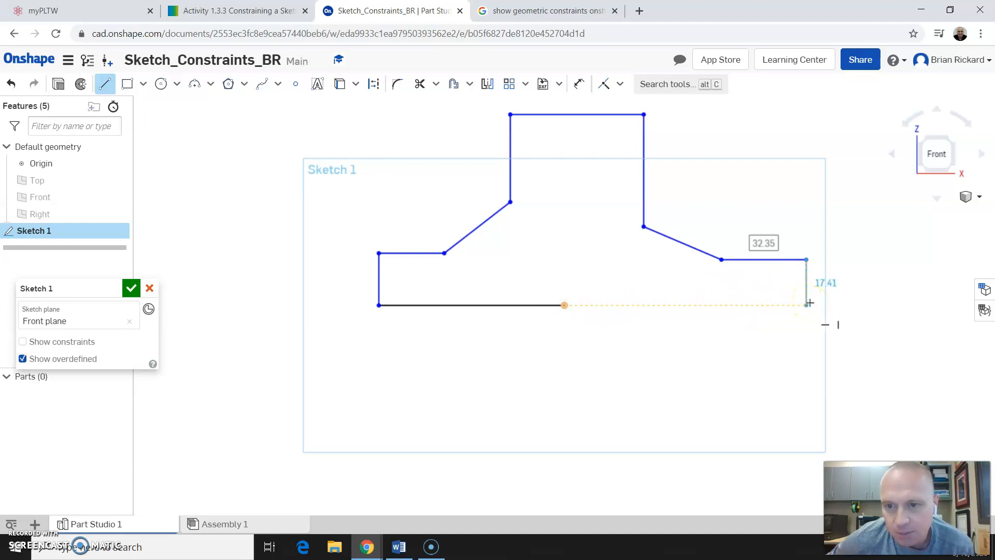
click(809, 304)
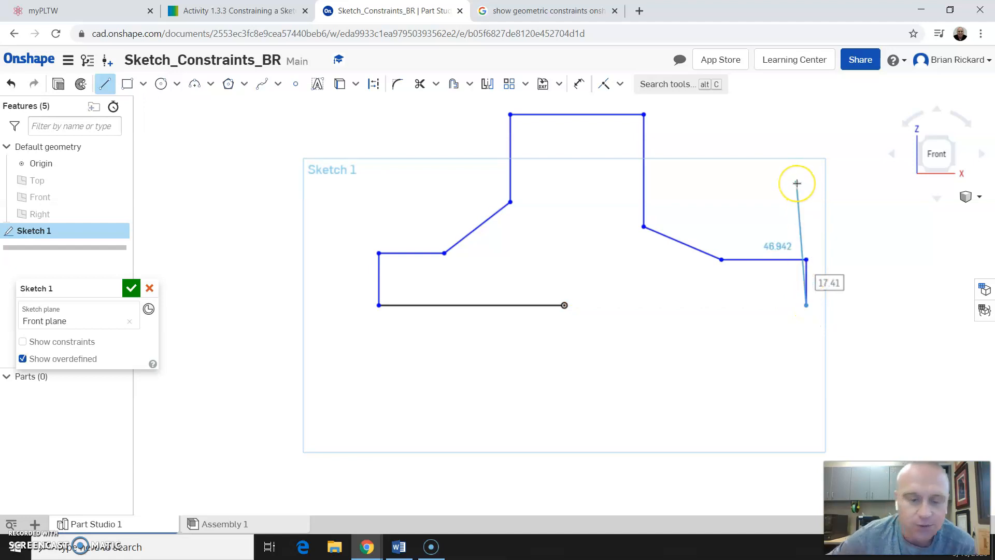
key(Escape)
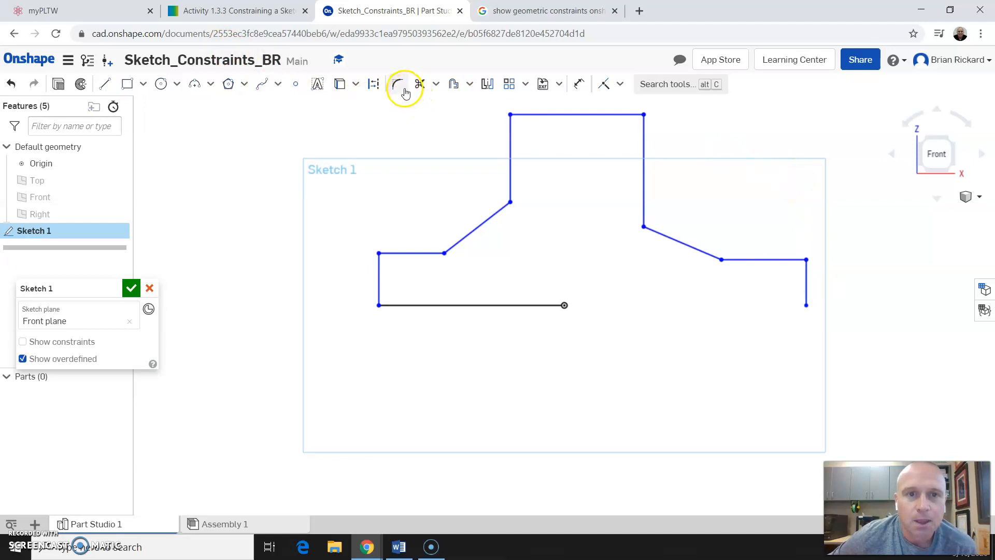
Extend the bottom line to the right vertical line so the T profile closes and fills.
click(29, 550)
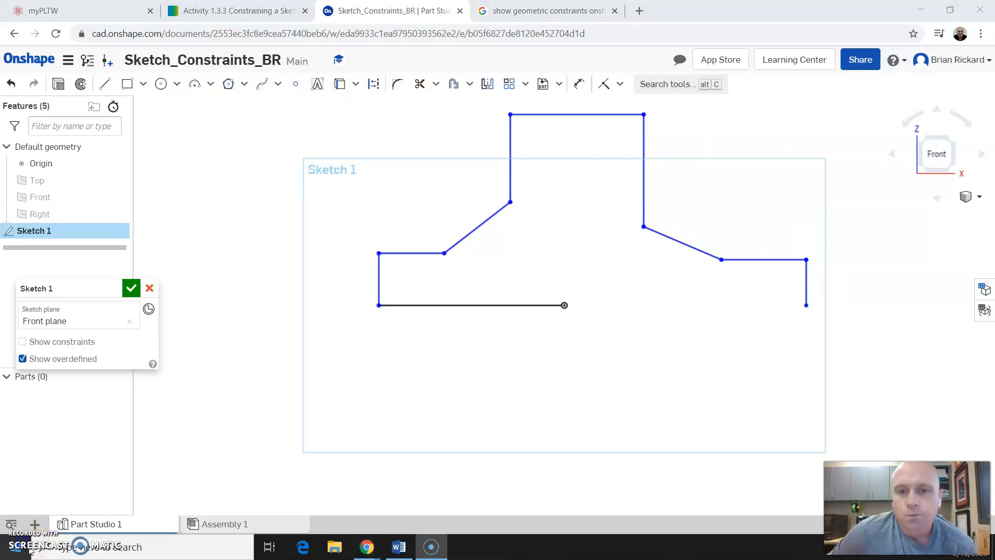
click(435, 85)
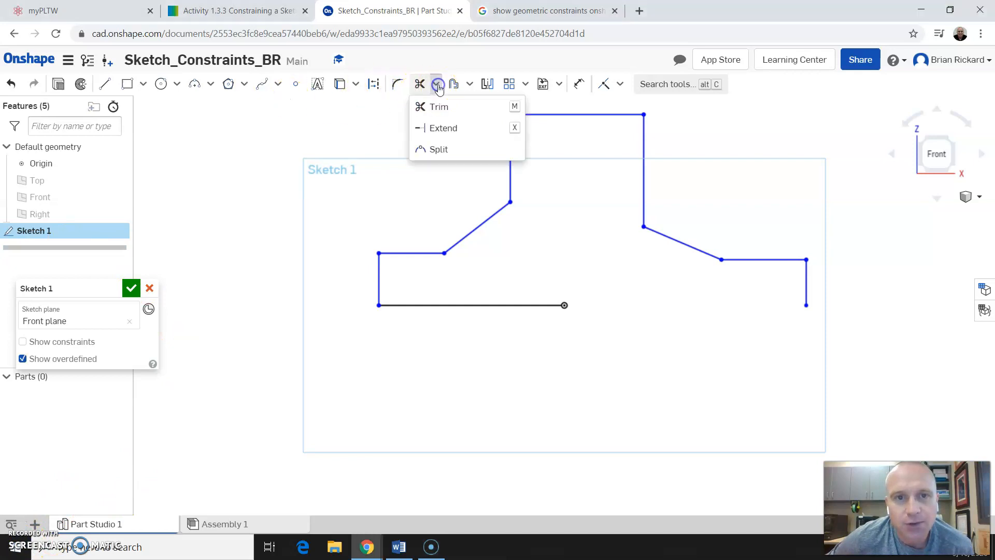
click(449, 139)
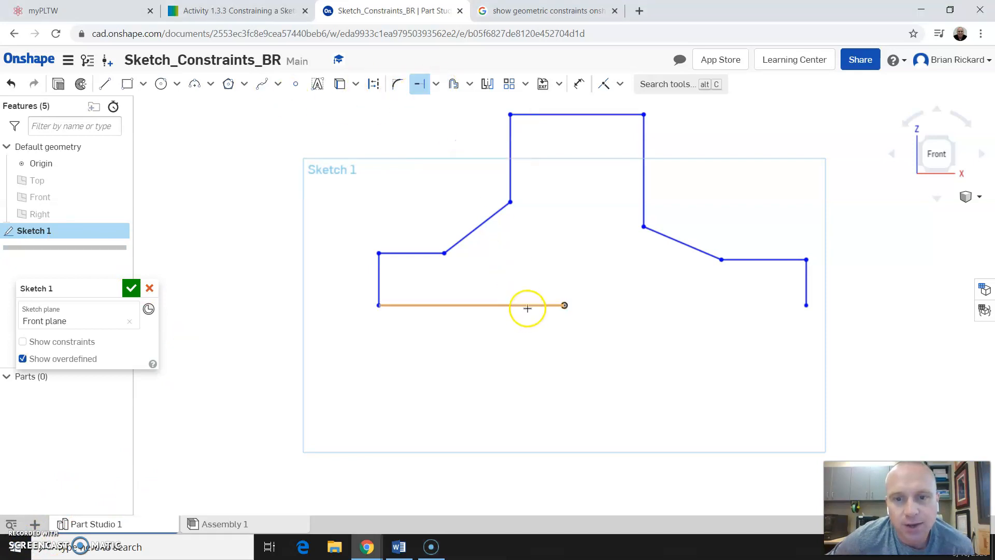
drag(527, 307, 805, 306)
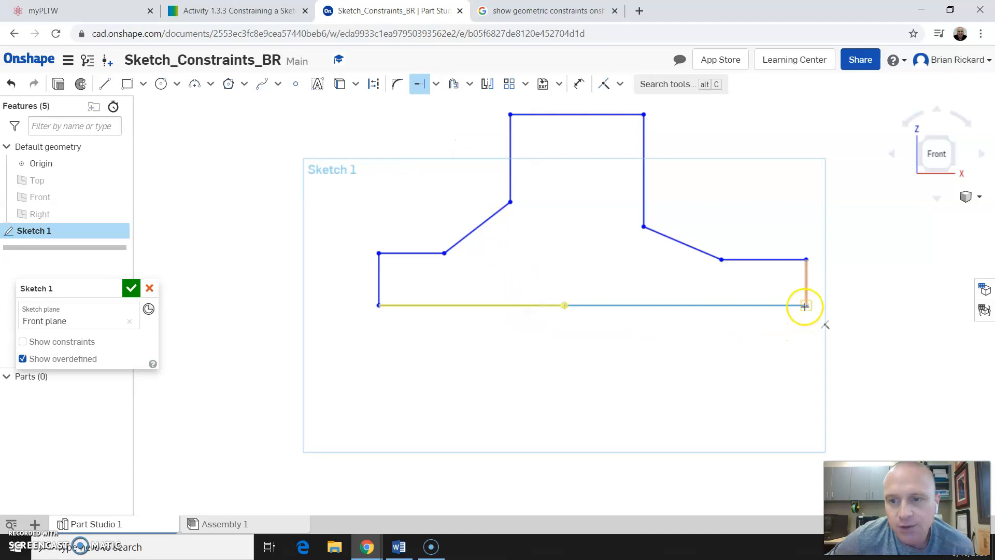
drag(484, 314, 804, 306)
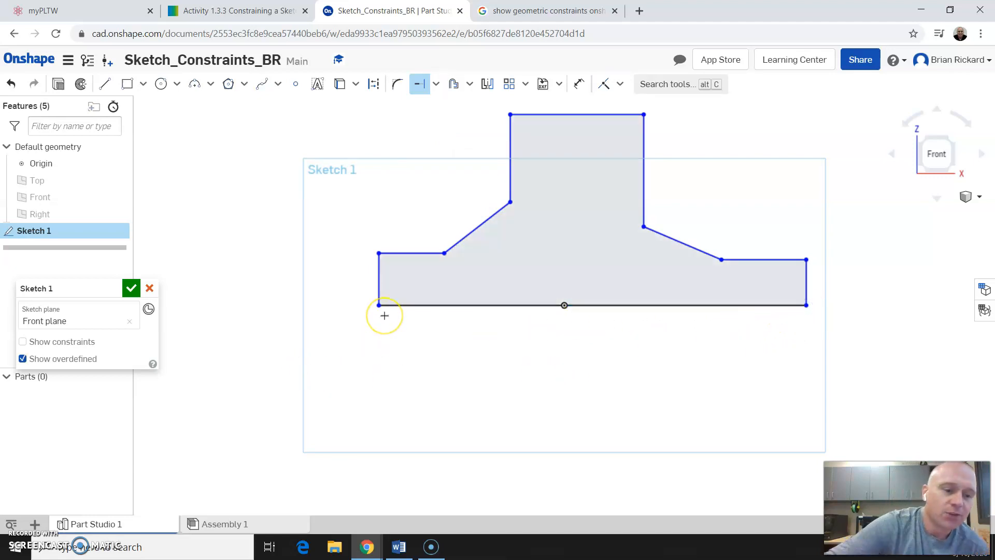
key(Escape)
click(625, 310)
click(851, 275)
scroll(458, 268, down, 1)
scroll(542, 119, up, 1)
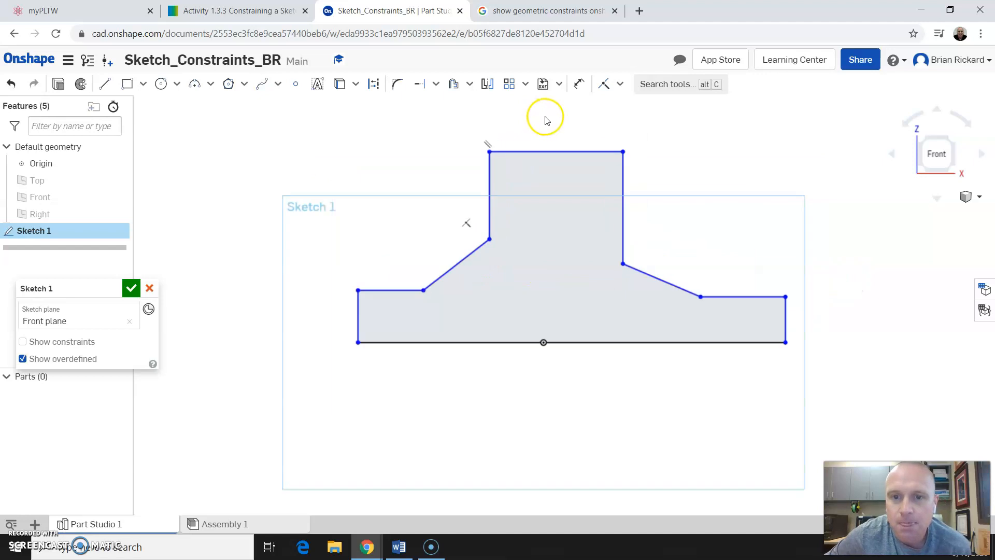
mouse_move(594, 344)
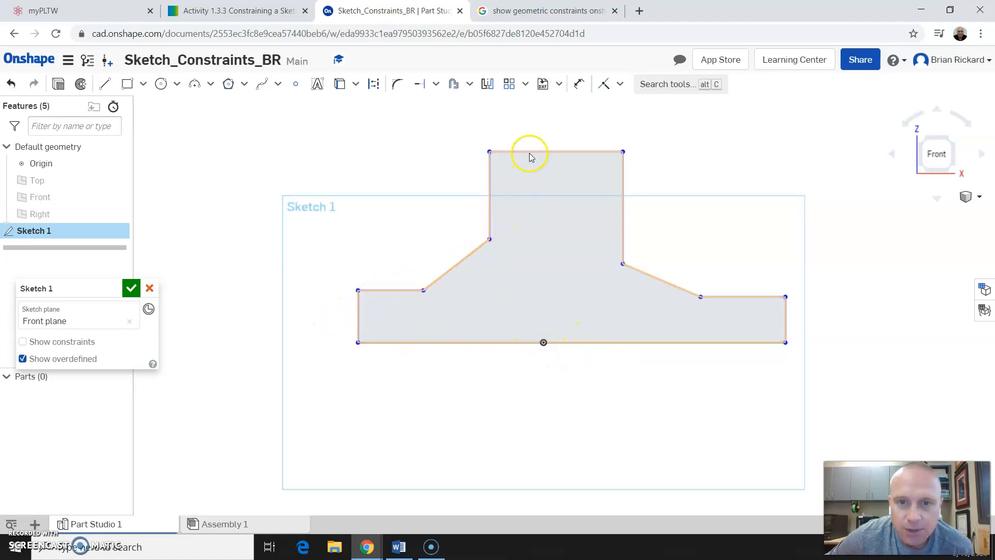
mouse_move(529, 154)
mouse_down()
mouse_move(544, 240)
mouse_move(547, 130)
mouse_up()
mouse_move(485, 255)
mouse_down()
mouse_move(473, 256)
mouse_move(557, 304)
mouse_move(410, 238)
mouse_move(674, 365)
mouse_move(628, 344)
mouse_move(615, 362)
mouse_move(389, 211)
mouse_move(482, 231)
mouse_move(639, 367)
mouse_move(629, 356)
mouse_up()
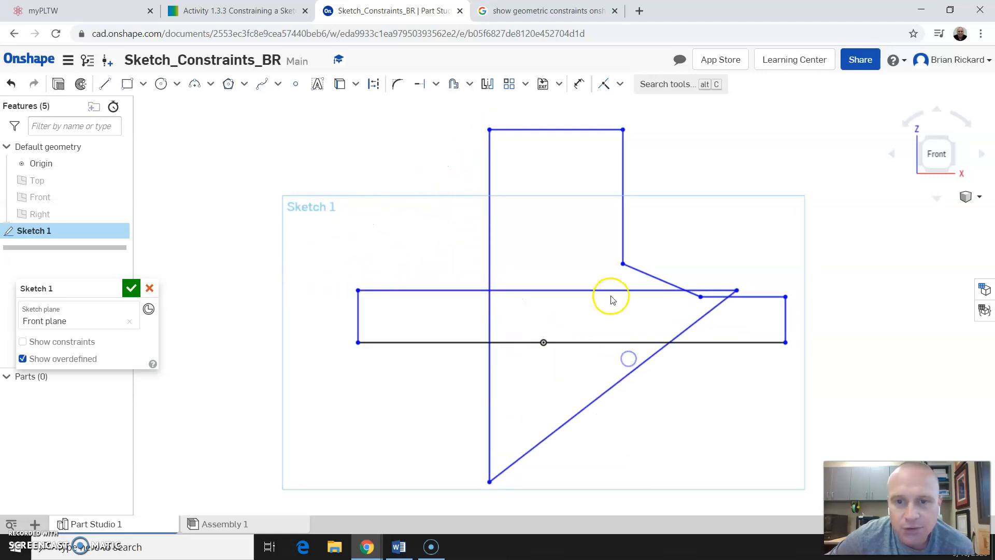
drag(639, 270, 364, 411)
mouse_move(363, 314)
mouse_down()
mouse_move(782, 322)
mouse_move(338, 321)
mouse_up()
drag(526, 129, 569, 427)
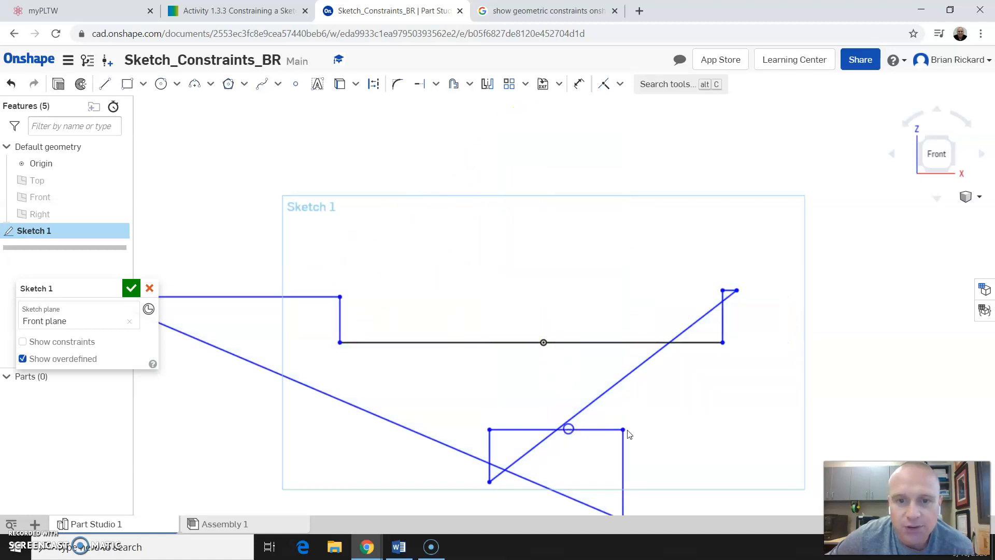
scroll(725, 422, down, 3)
scroll(601, 483, up, 3)
drag(691, 410, 328, 422)
drag(467, 311, 522, 155)
drag(642, 310, 684, 247)
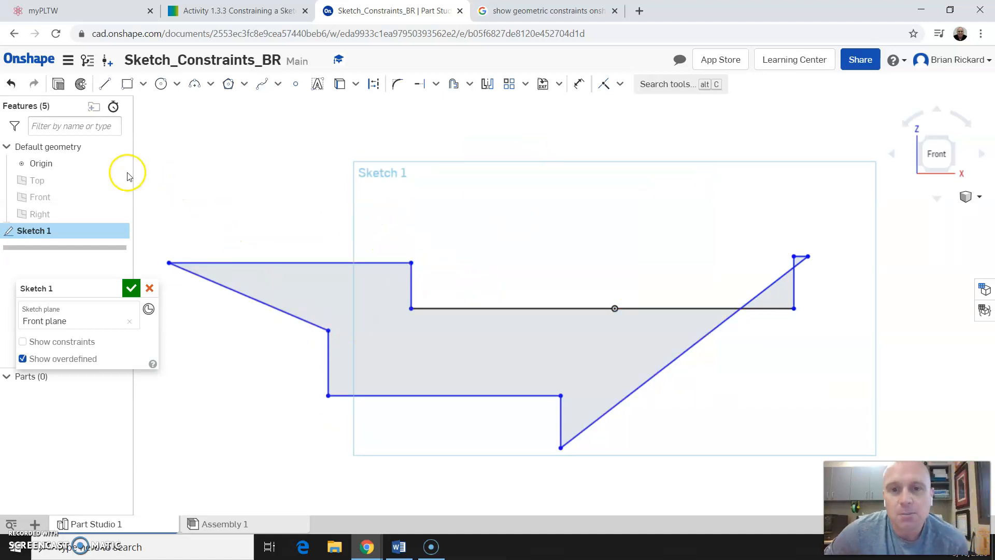
click(11, 84)
click(10, 84)
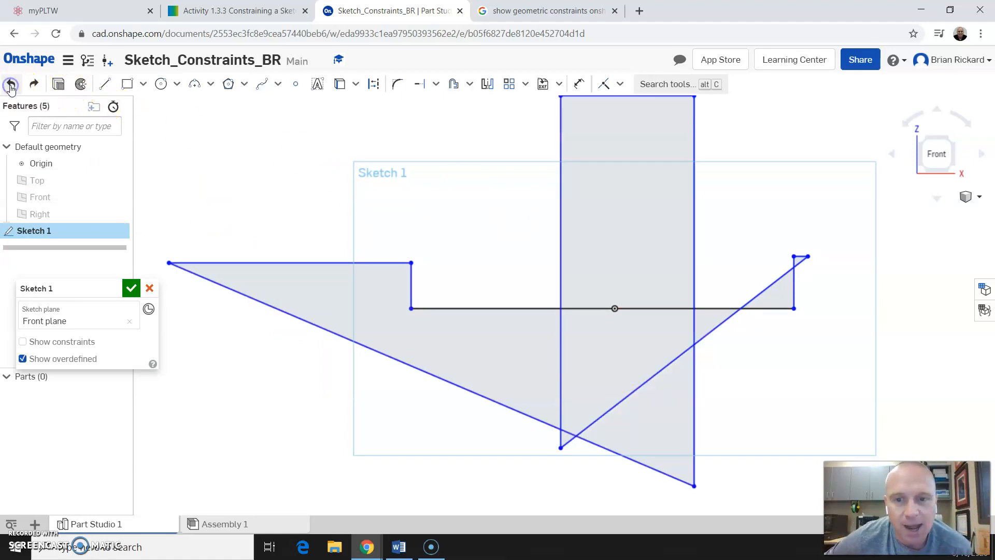
click(11, 84)
click(11, 84)
click(11, 84)
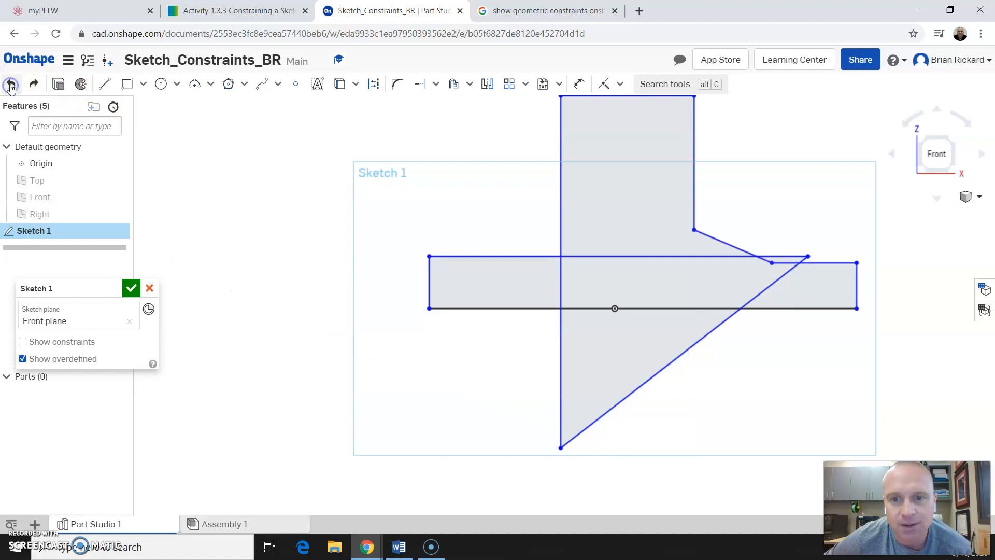
click(11, 84)
click(10, 84)
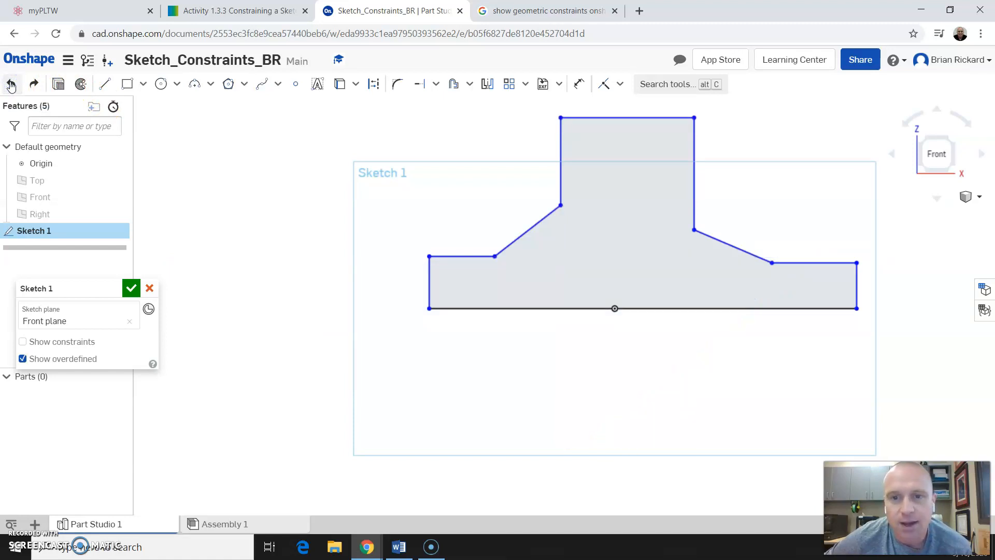
click(11, 84)
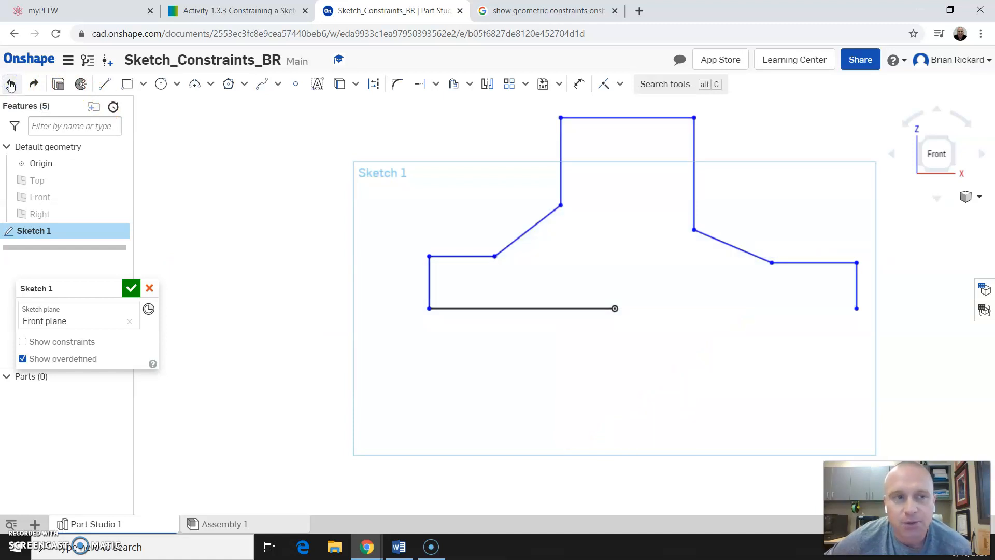
click(34, 84)
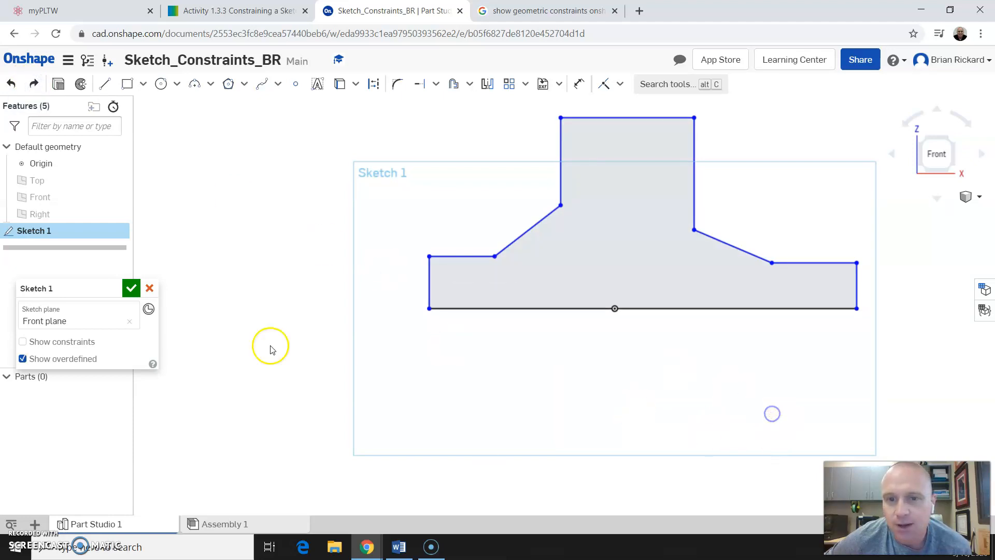
scroll(257, 355, down, 2)
scroll(671, 247, up, 1)
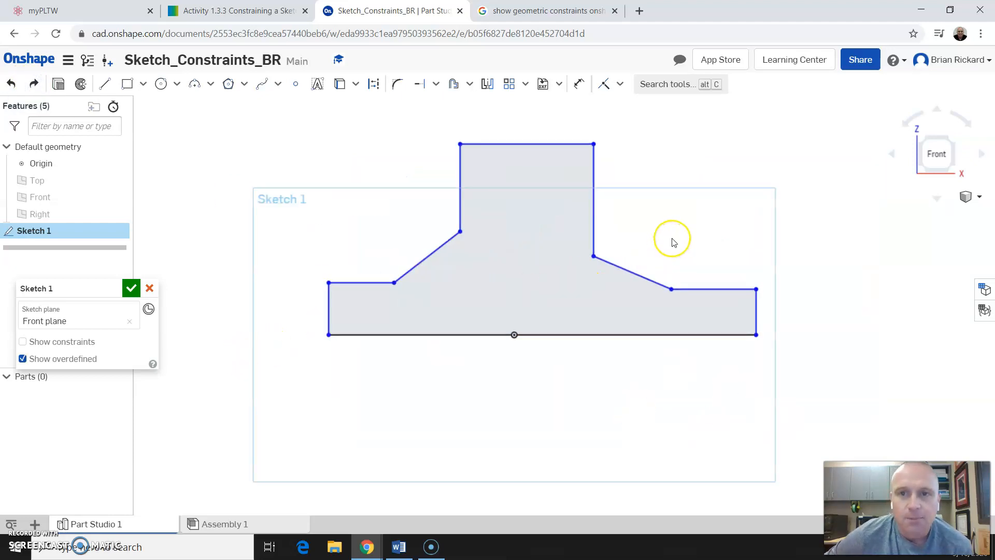
scroll(674, 242, up, 1)
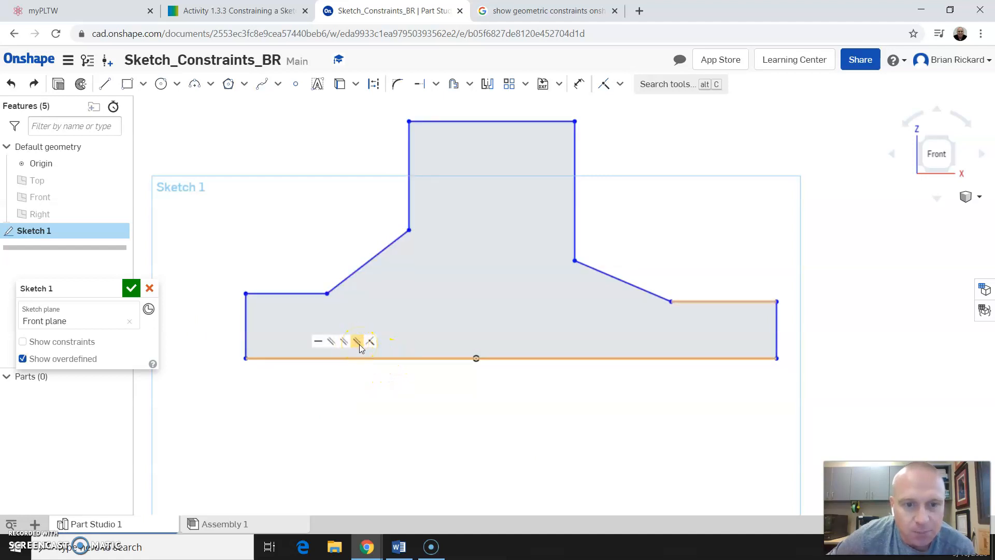
click(390, 396)
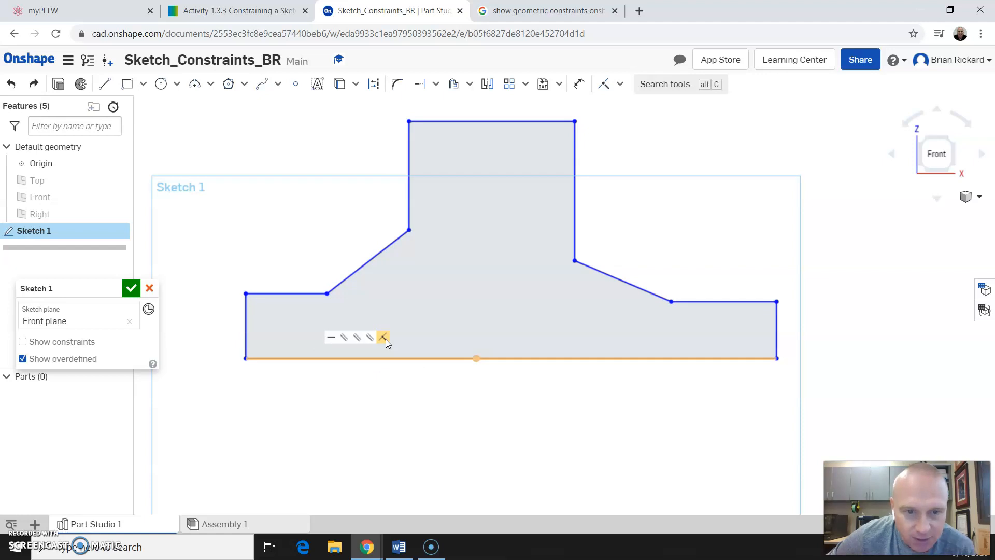
click(370, 338)
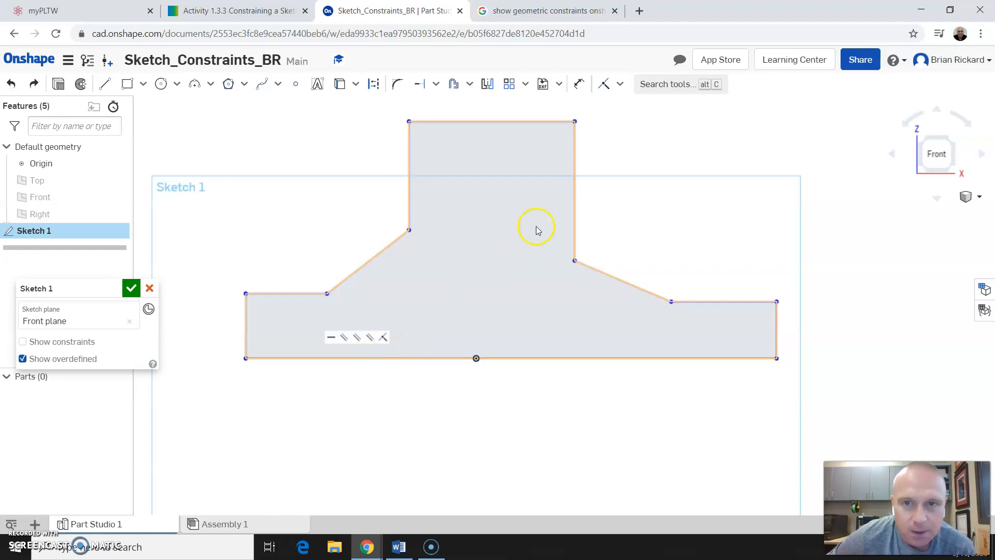
click(620, 84)
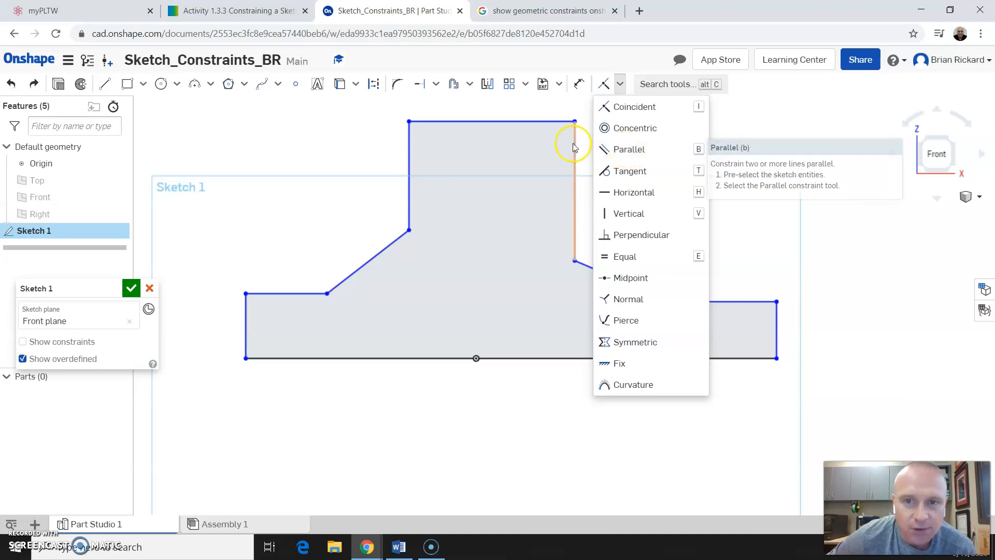
click(403, 407)
click(414, 358)
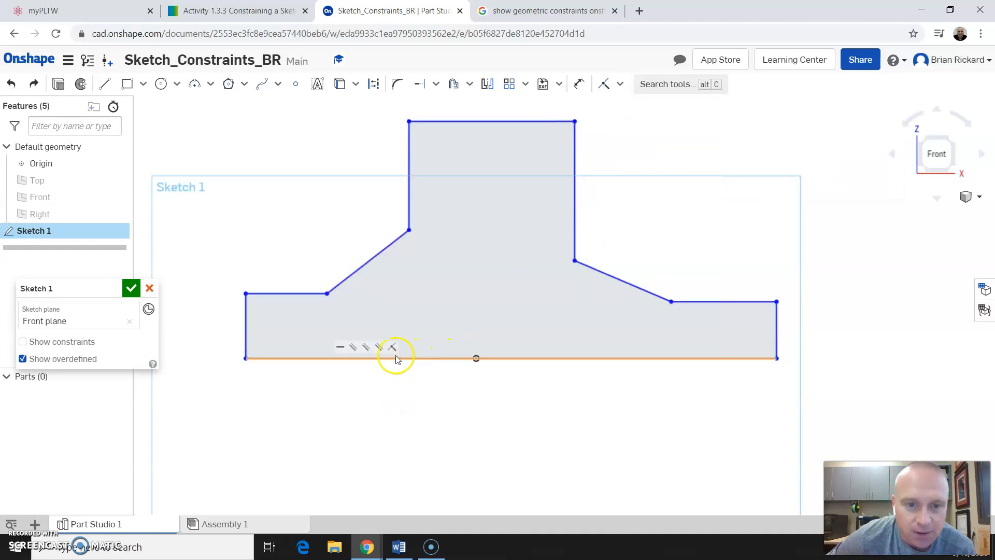
Delete the four constraints on the bottom line, leaving only its coincident constraint.
right_click(343, 351)
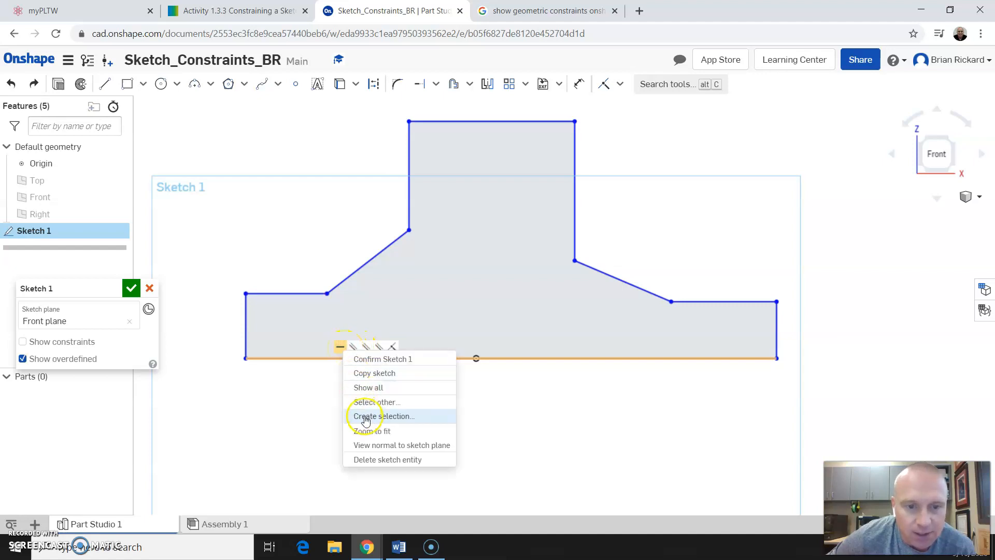
click(370, 446)
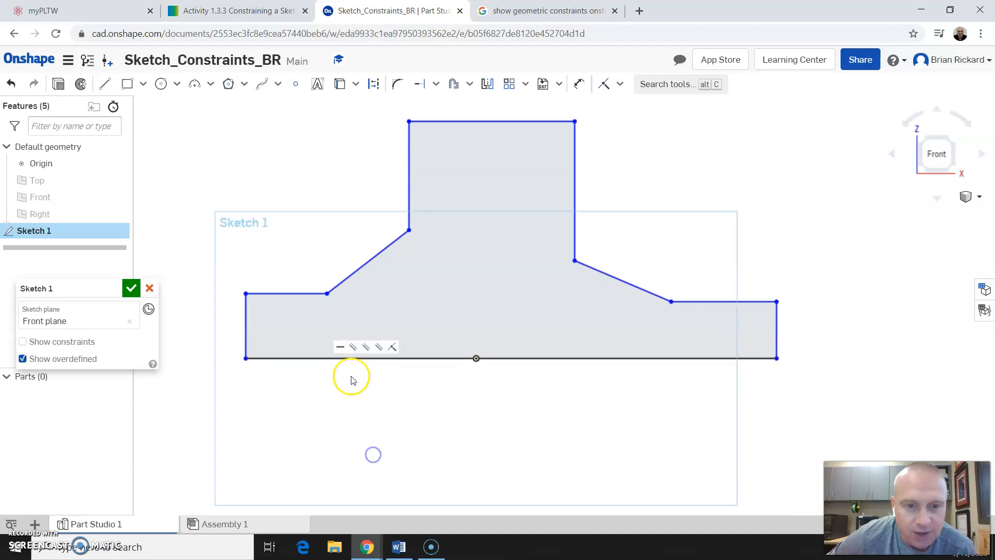
right_click(353, 349)
click(390, 458)
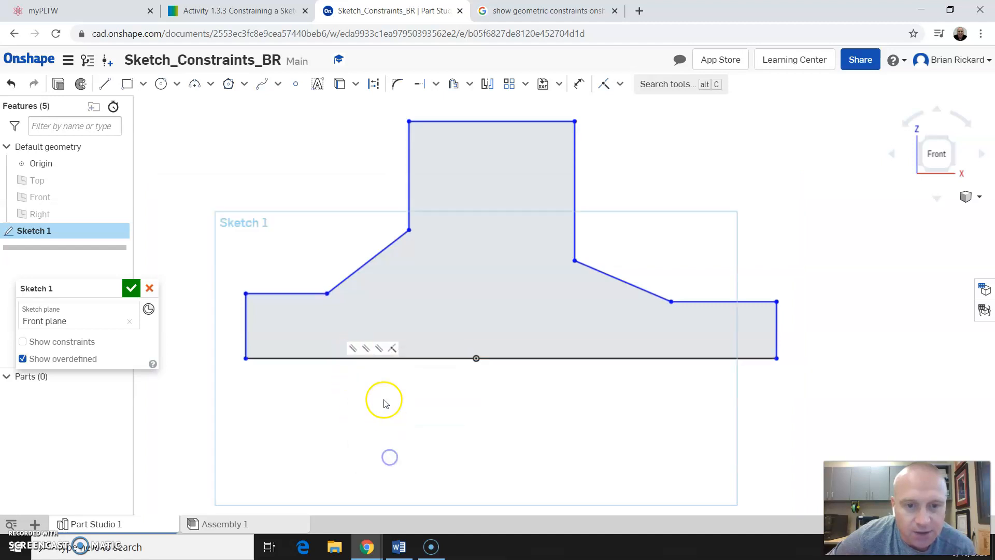
right_click(366, 352)
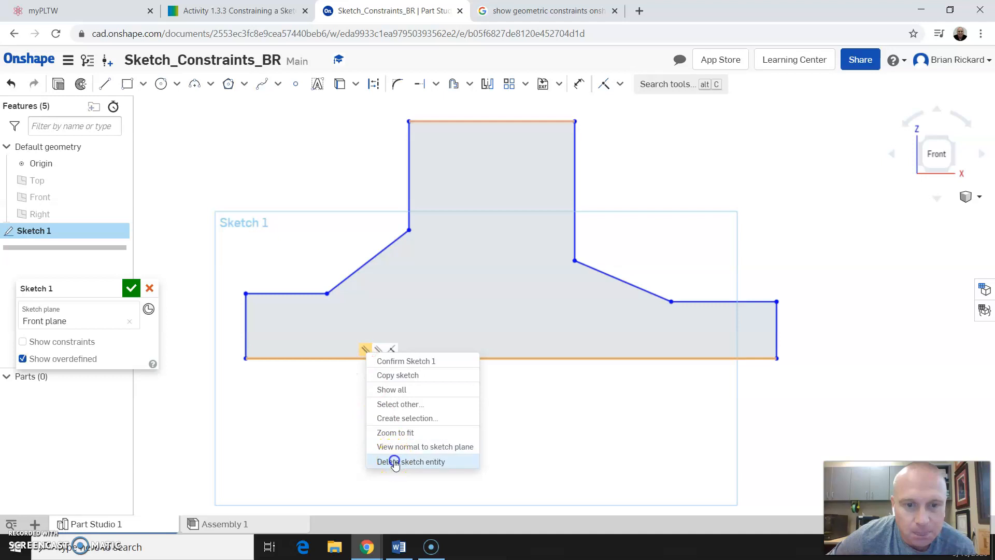
click(391, 459)
right_click(378, 350)
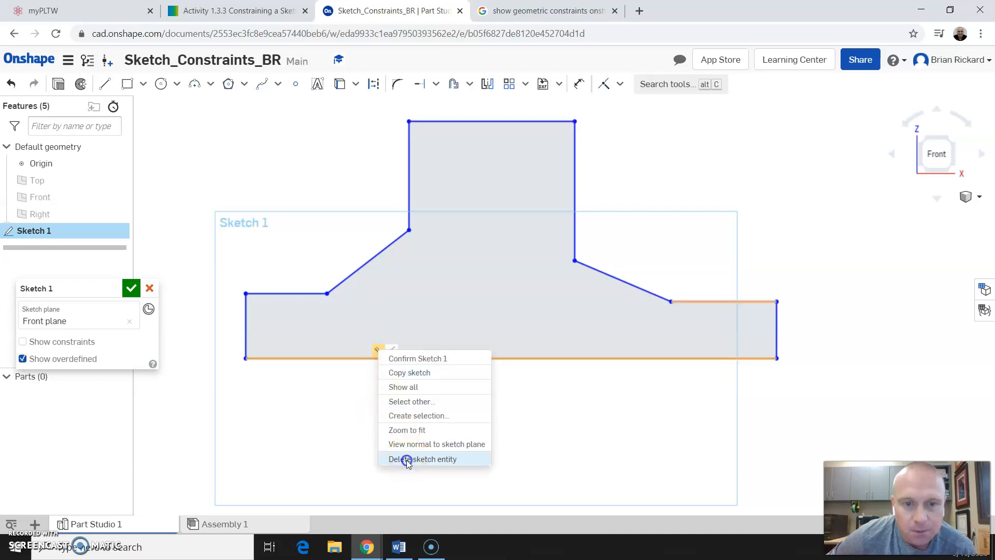
click(404, 460)
right_click(392, 355)
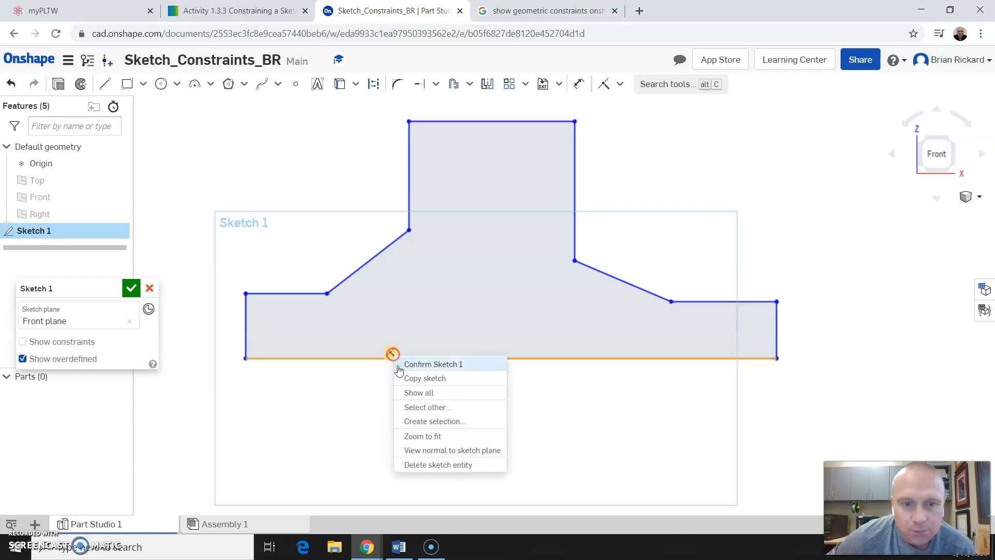
click(434, 464)
Drag the freed bottom line and its left corner so the base slopes upward to the right.
mouse_move(519, 359)
mouse_down()
mouse_move(520, 338)
mouse_move(515, 359)
mouse_move(417, 399)
mouse_up()
mouse_move(247, 359)
mouse_down()
mouse_move(326, 309)
mouse_move(294, 388)
mouse_move(333, 464)
mouse_move(582, 437)
mouse_move(511, 406)
mouse_move(224, 467)
mouse_move(456, 460)
mouse_move(619, 406)
mouse_move(564, 429)
mouse_move(259, 419)
mouse_move(193, 461)
mouse_up()
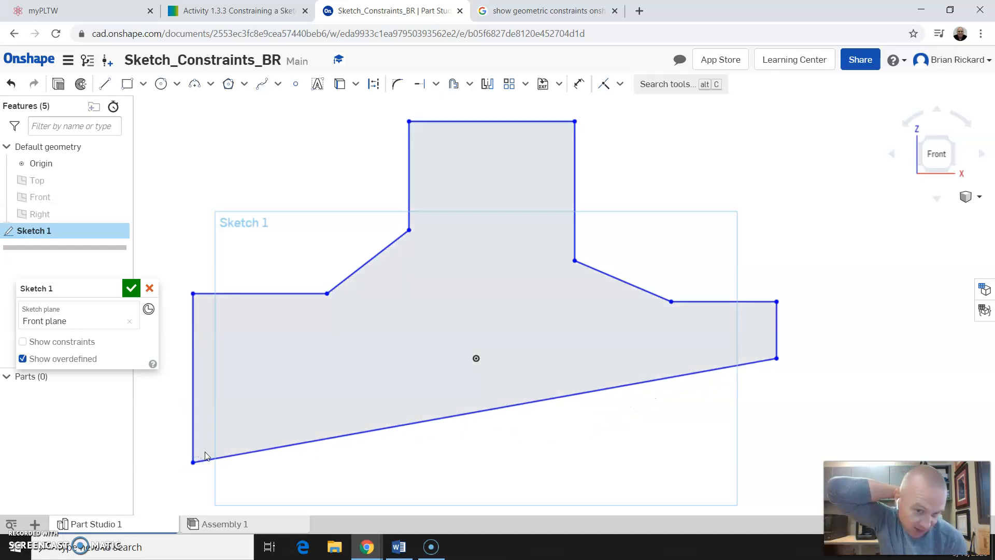
click(362, 468)
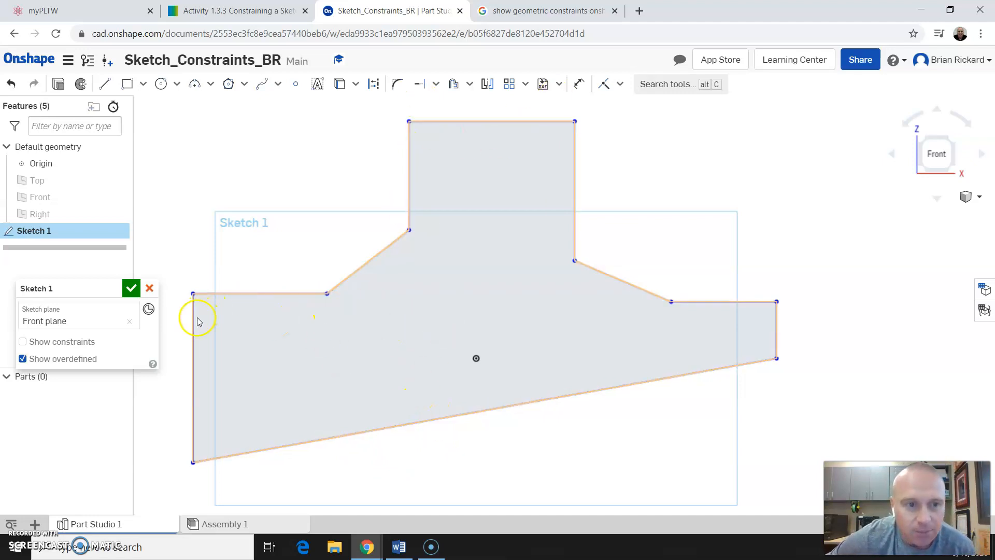
key(ctrl+z)
key(ctrl+y)
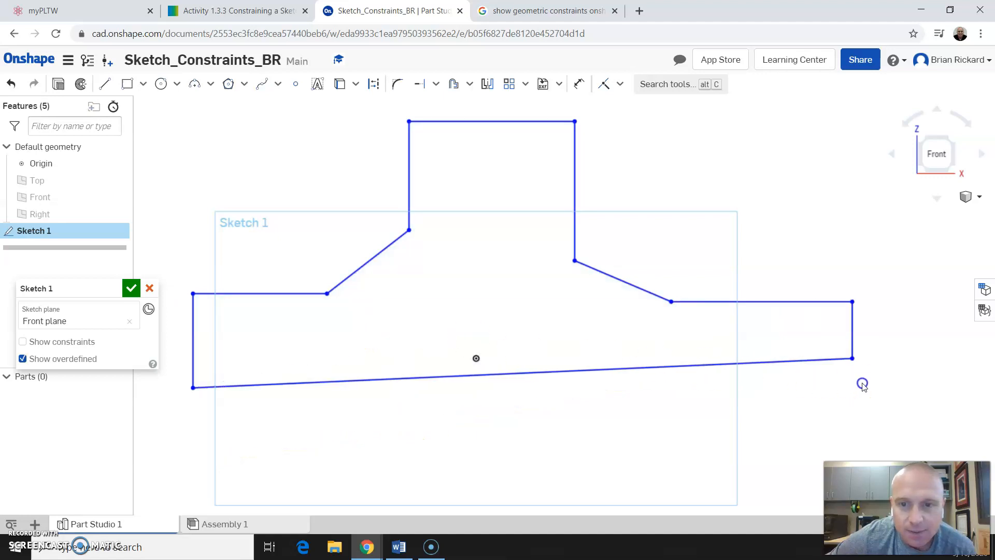
Apply a Horizontal constraint to the bottom edge of the T.
click(620, 85)
click(624, 192)
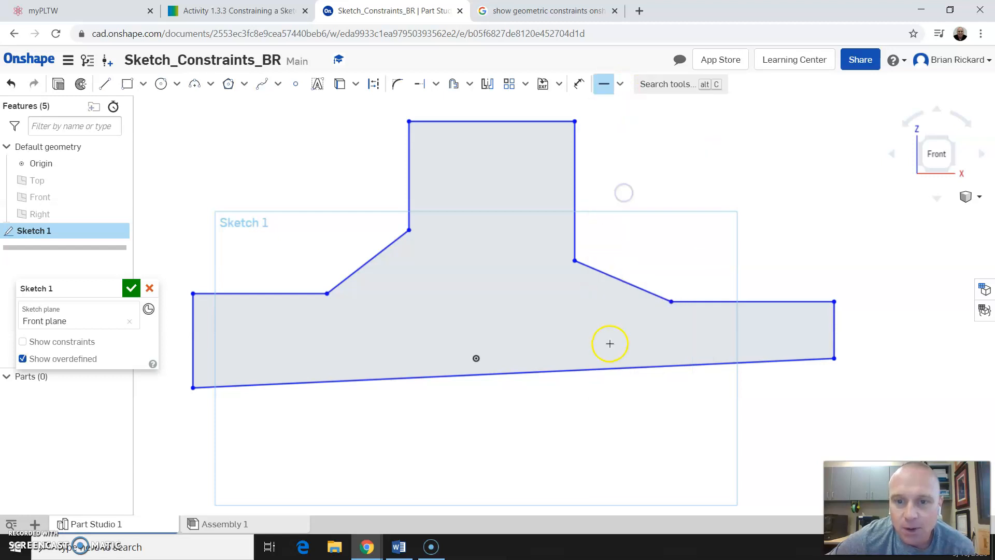
click(599, 371)
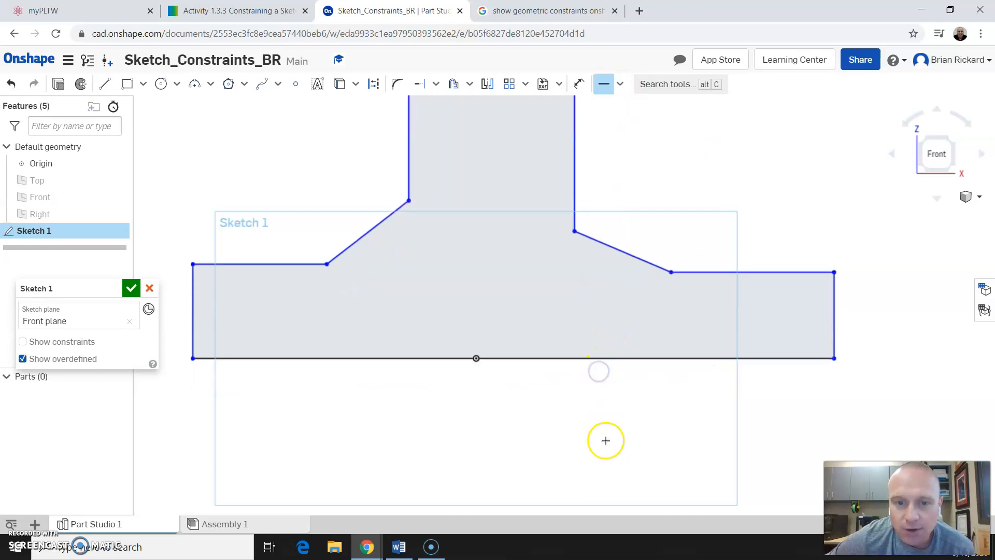
scroll(525, 436, down, 2)
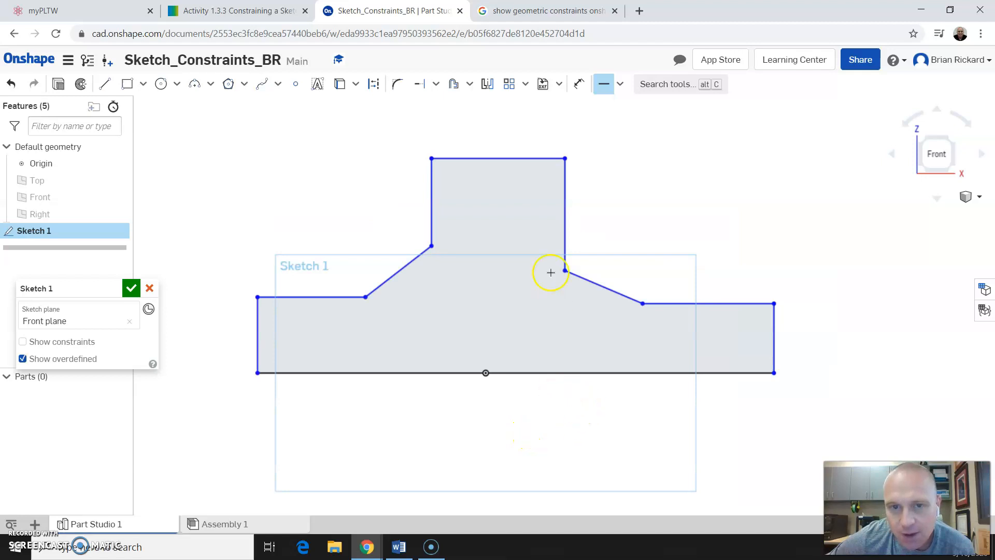
click(620, 85)
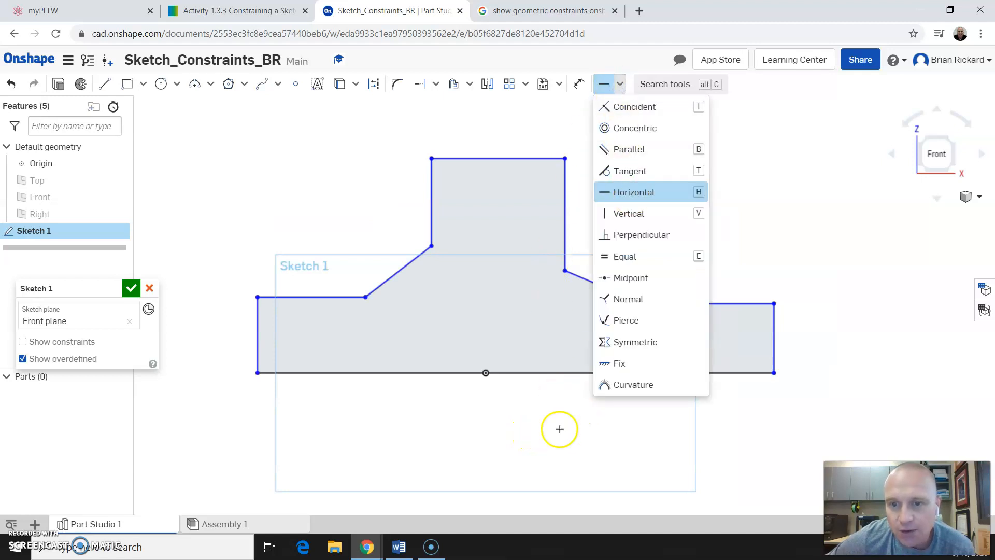
click(518, 429)
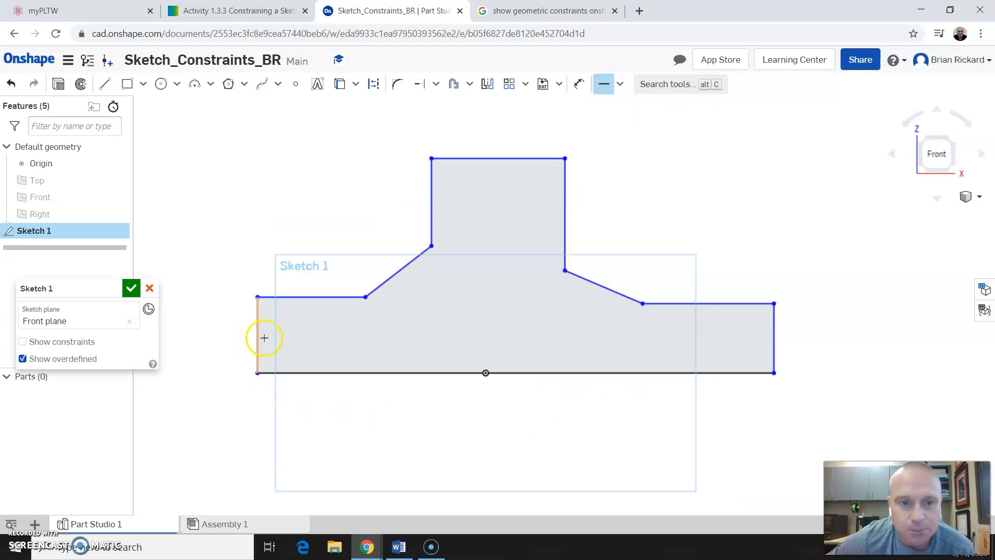
Make the left edge perpendicular to the bottom edge.
click(621, 86)
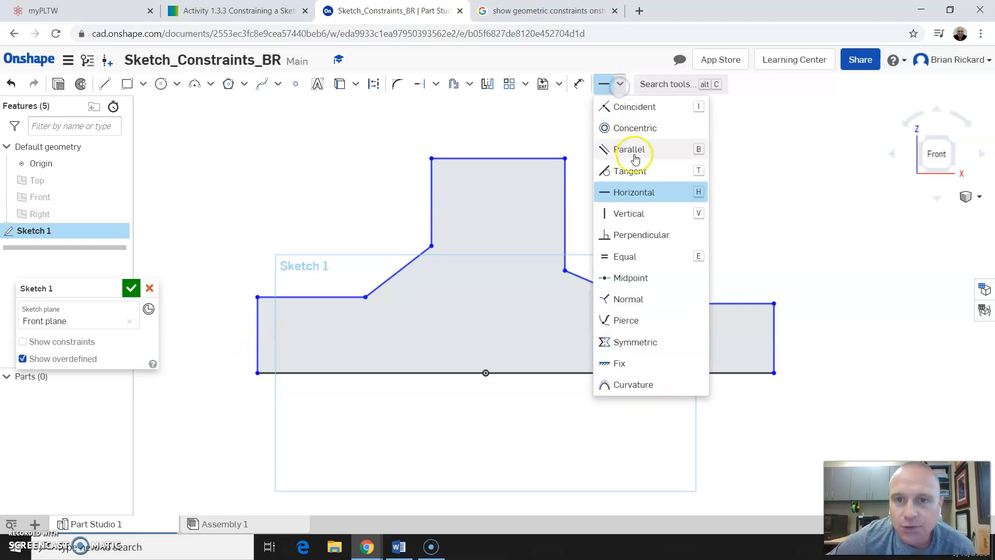
click(642, 235)
click(292, 370)
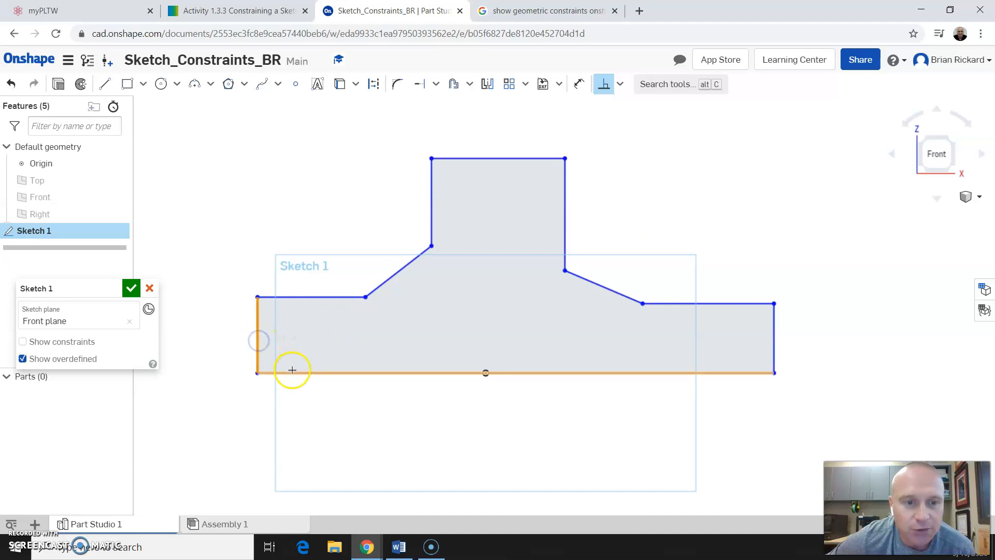
click(258, 320)
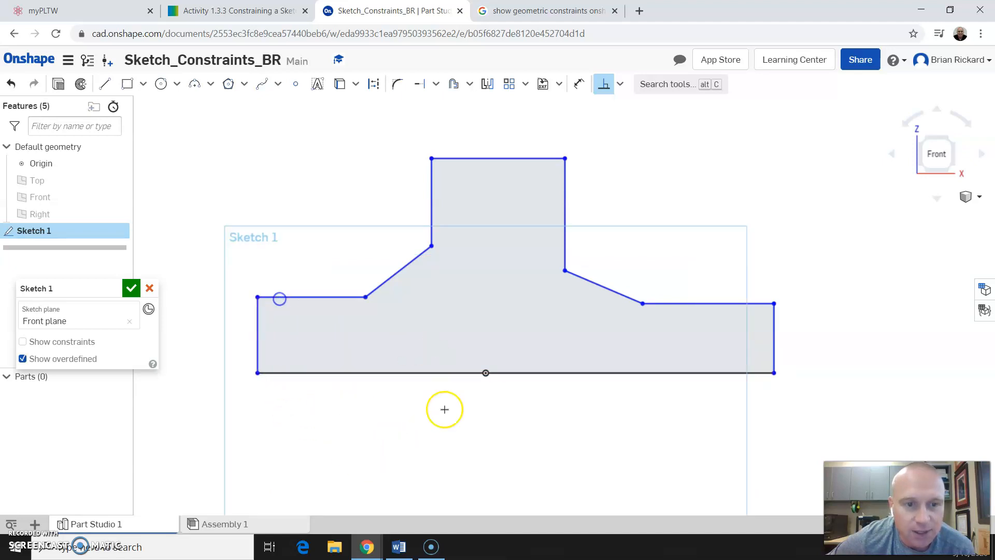
Drag the top edge and left slanted edge to test their freedom, leaving the stem slightly taller.
key(Escape)
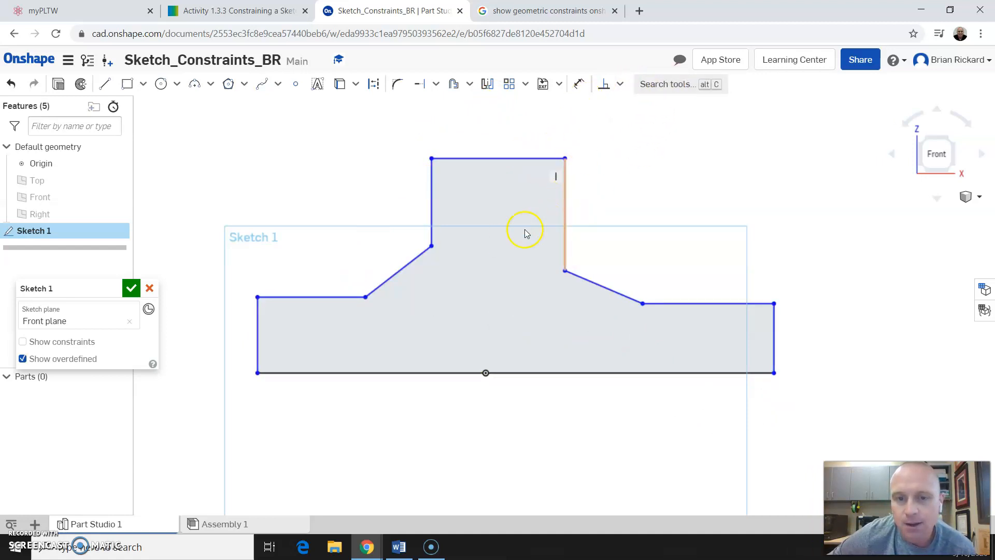
mouse_move(503, 159)
mouse_down()
mouse_move(509, 231)
mouse_move(506, 151)
mouse_up()
mouse_move(415, 259)
mouse_down()
mouse_move(456, 291)
mouse_move(402, 278)
mouse_move(381, 259)
mouse_move(402, 269)
mouse_up()
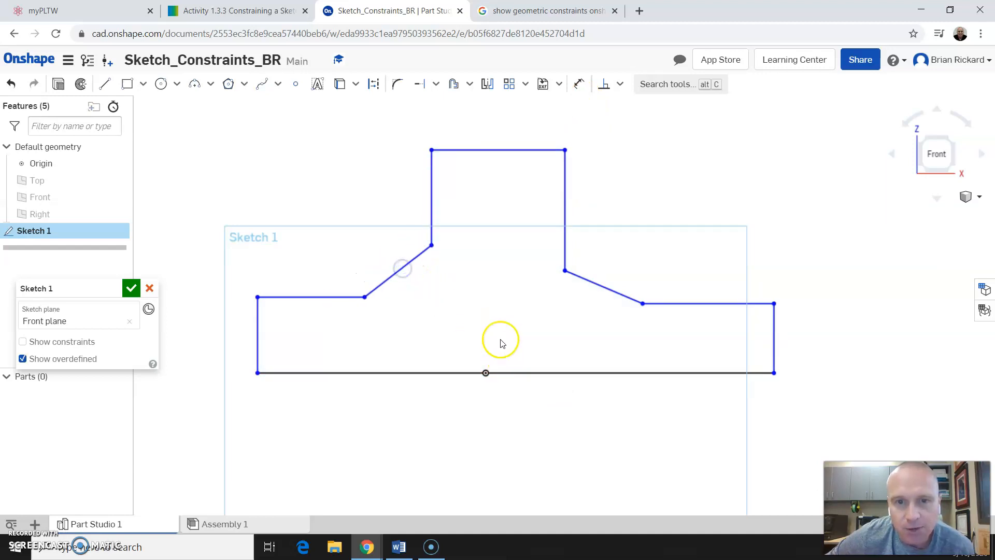
Draw a line from the top edge's midpoint to the bottom edge, then select it.
click(104, 83)
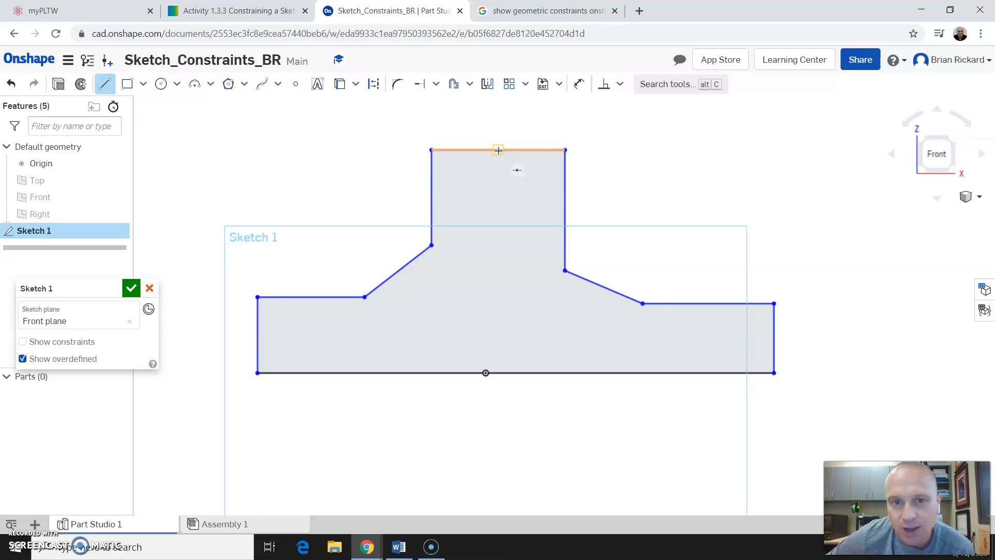
drag(497, 151, 517, 371)
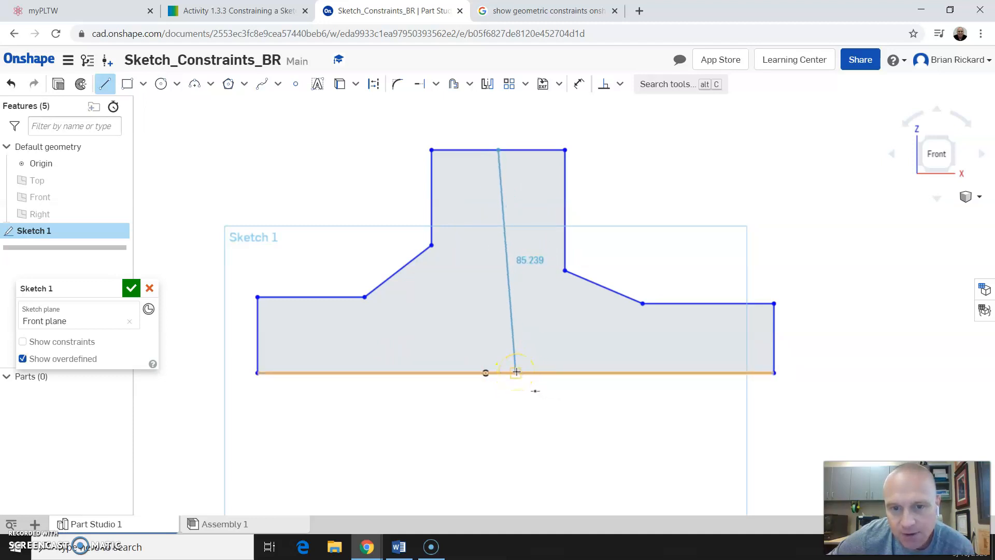
drag(517, 371, 516, 373)
key(Escape)
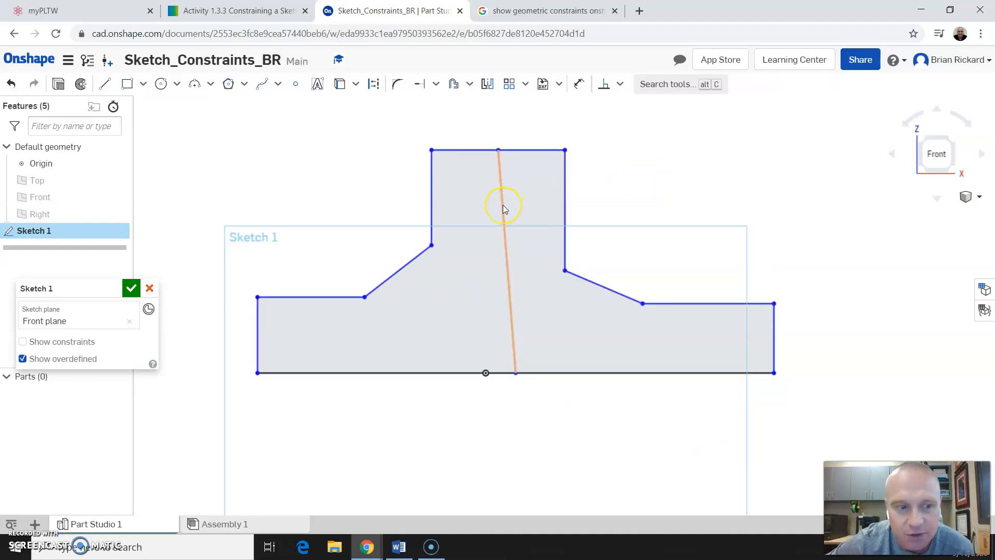
click(502, 228)
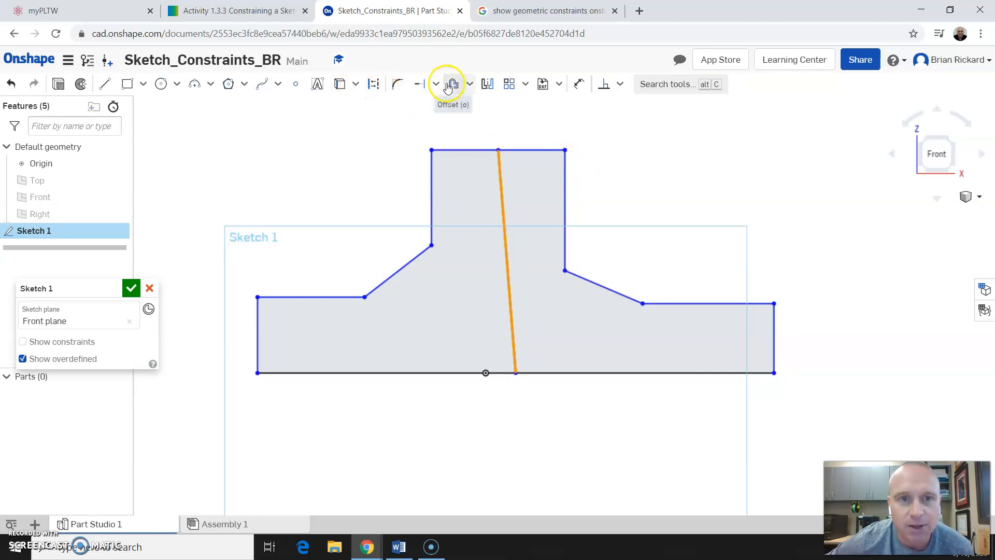
Convert the slanted centre line through the T's stem into construction geometry.
click(372, 86)
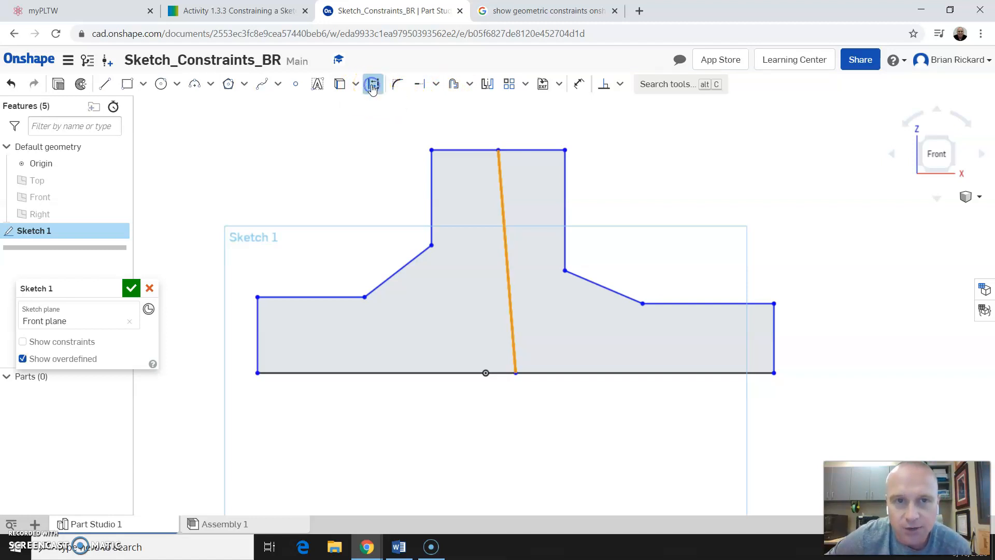
click(626, 181)
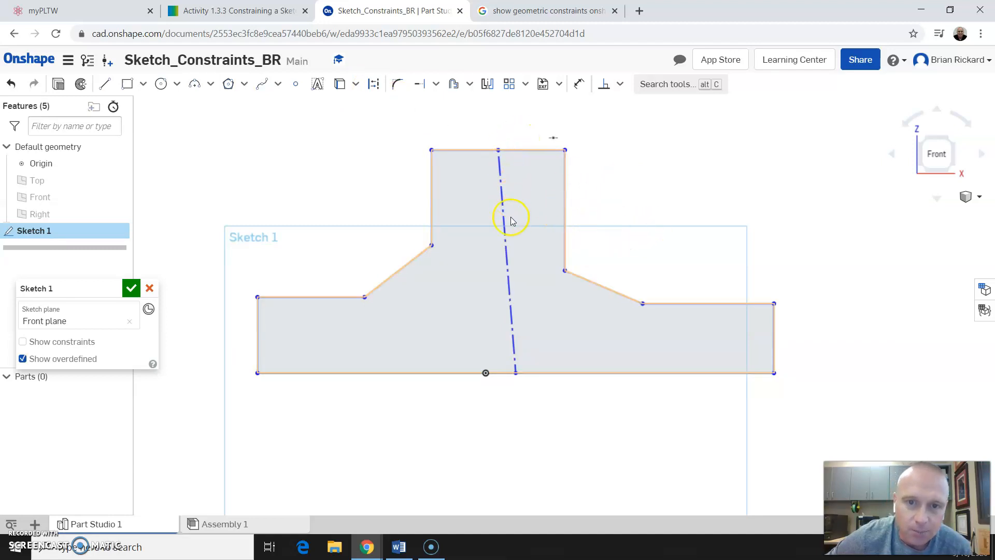
click(558, 419)
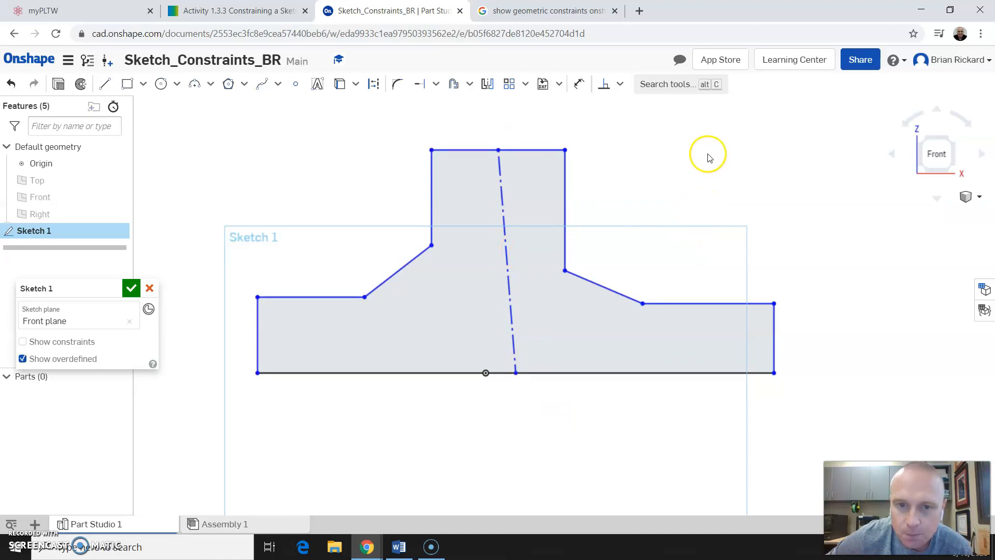
Apply a Vertical constraint to the construction centre line.
click(622, 86)
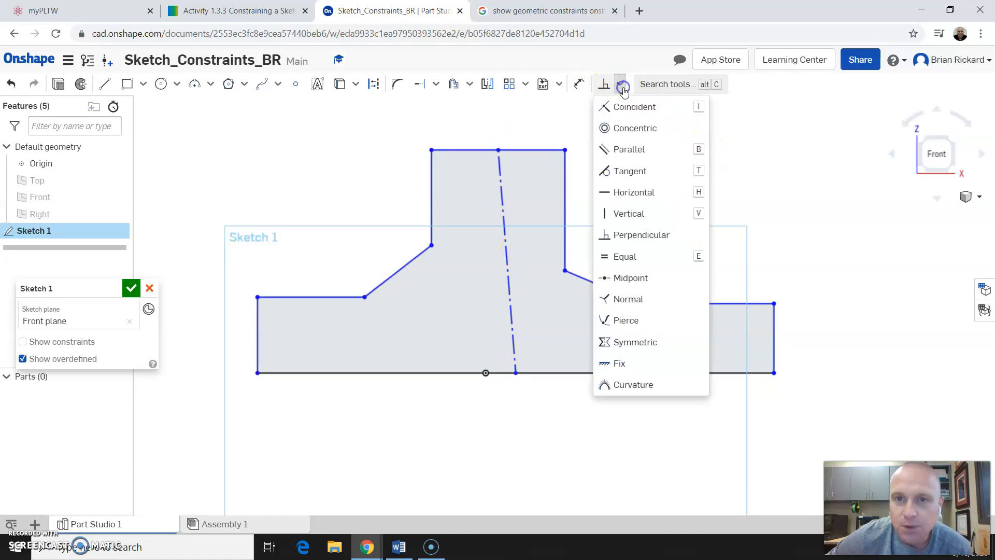
click(643, 216)
click(508, 237)
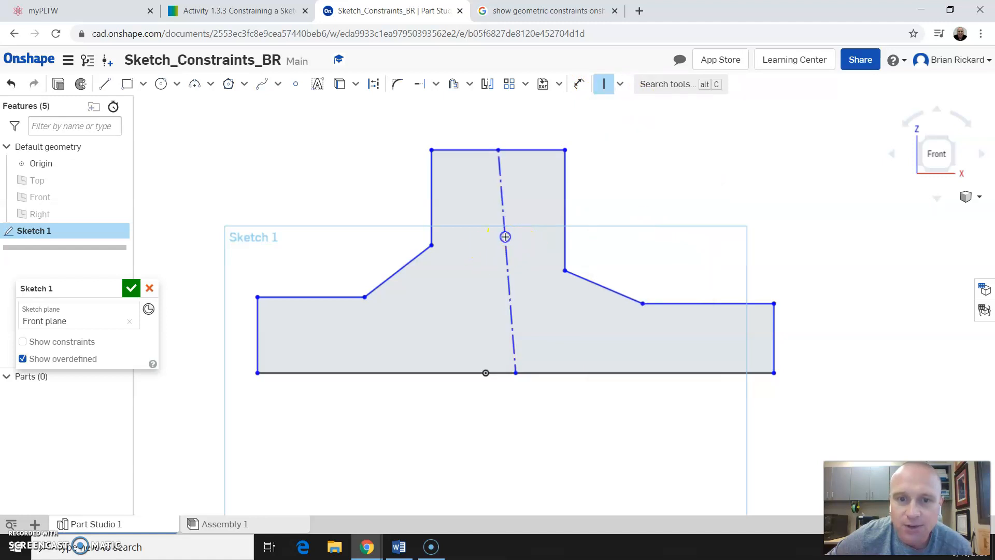
click(797, 240)
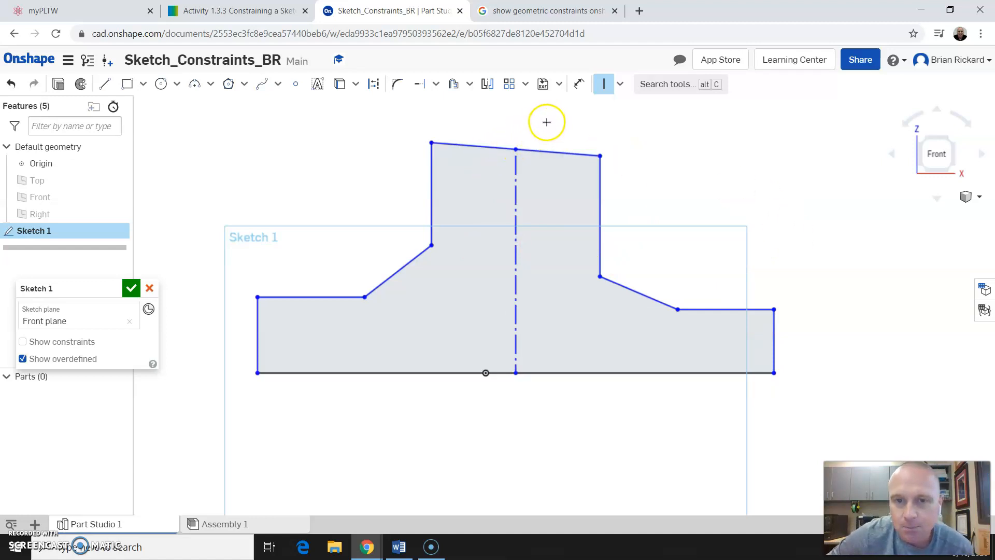
Make the stem's top edge perpendicular to its right edge.
click(604, 84)
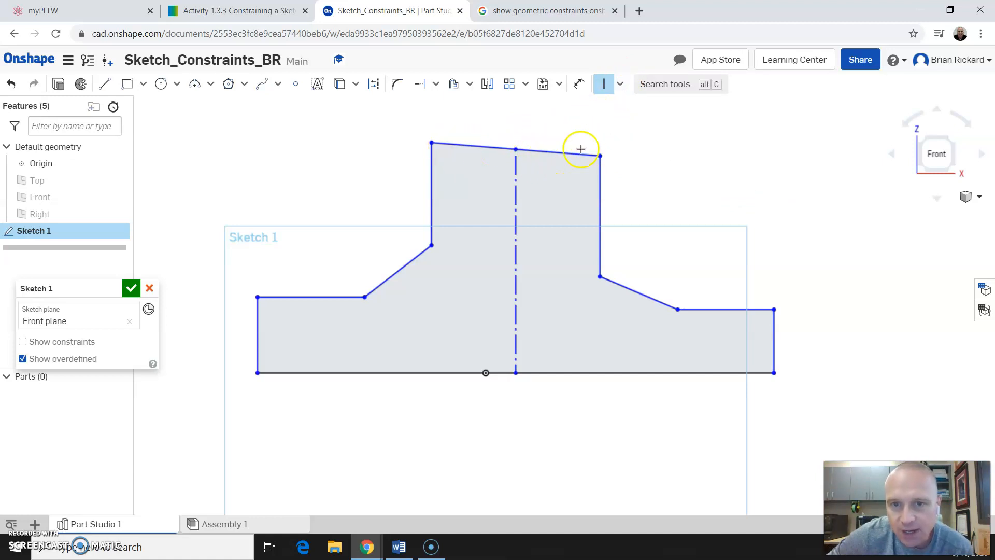
click(620, 84)
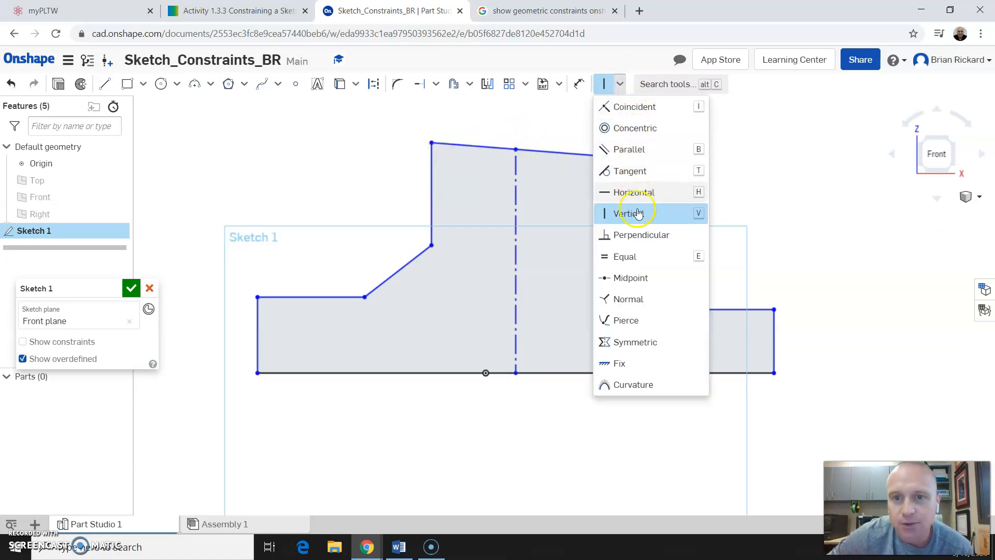
click(638, 234)
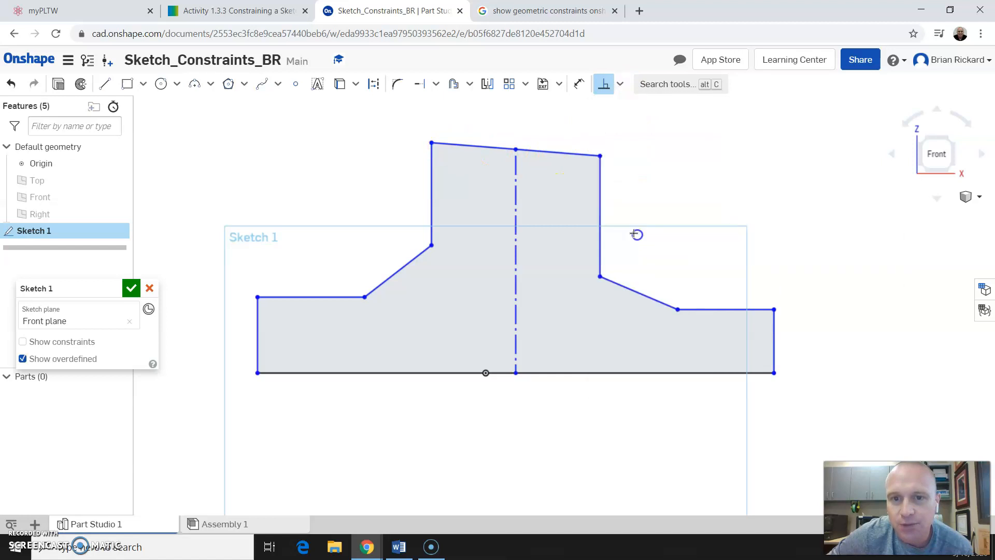
click(580, 153)
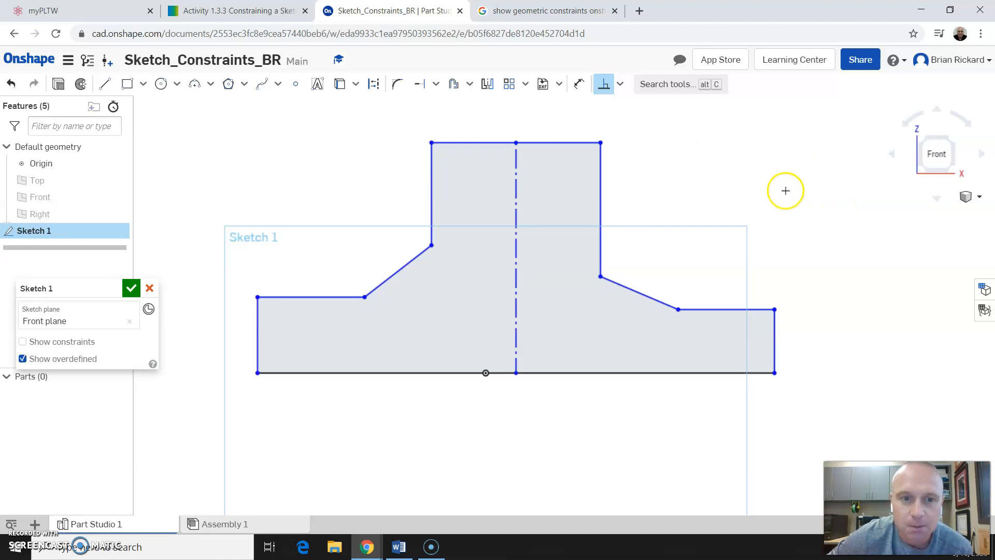
key(Escape)
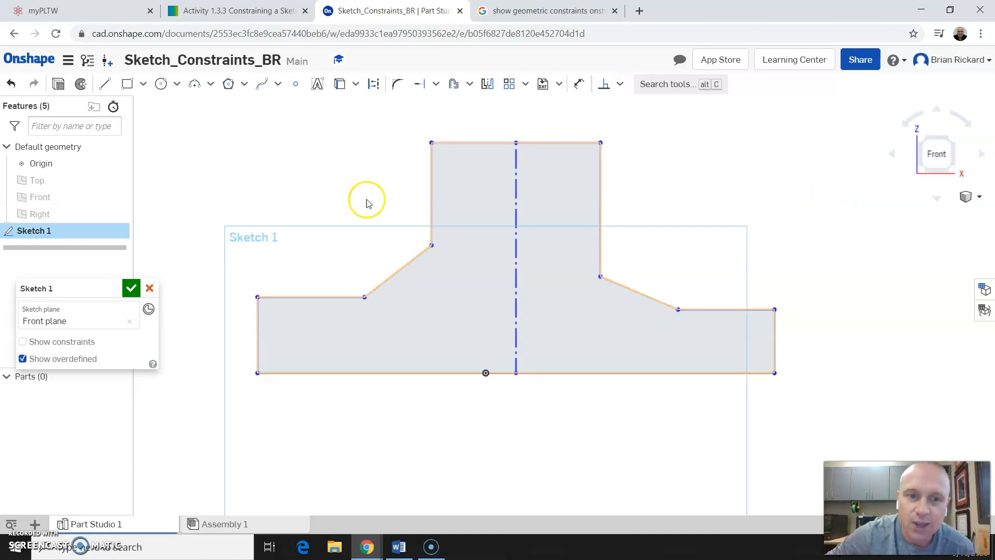
Drag the left, top, slanted and right edges of the T to test their freedom, widening the profile.
click(259, 323)
mouse_move(315, 324)
mouse_down()
mouse_move(399, 337)
mouse_move(194, 330)
mouse_up()
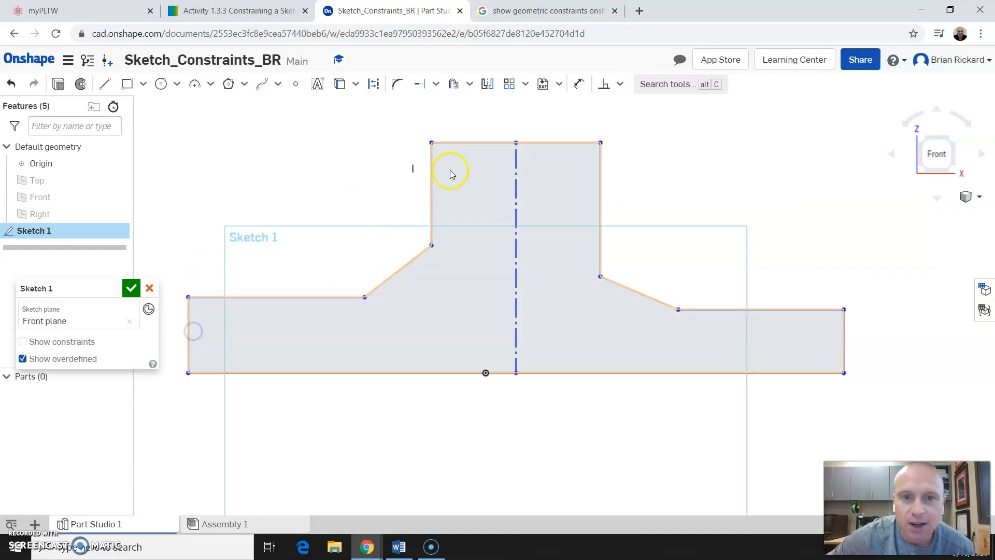
mouse_move(463, 143)
mouse_down()
mouse_move(473, 318)
mouse_move(443, 84)
mouse_up()
mouse_move(407, 265)
mouse_down()
mouse_move(471, 313)
mouse_move(468, 322)
mouse_move(299, 253)
mouse_move(387, 278)
mouse_move(369, 260)
mouse_up()
mouse_move(616, 285)
mouse_down()
mouse_move(715, 204)
mouse_move(584, 245)
mouse_up()
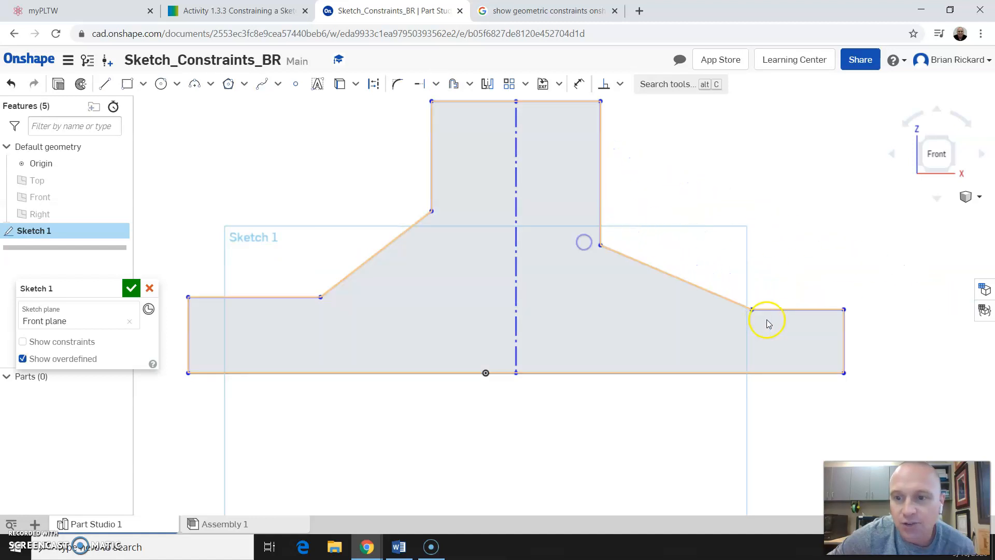
drag(840, 325, 908, 321)
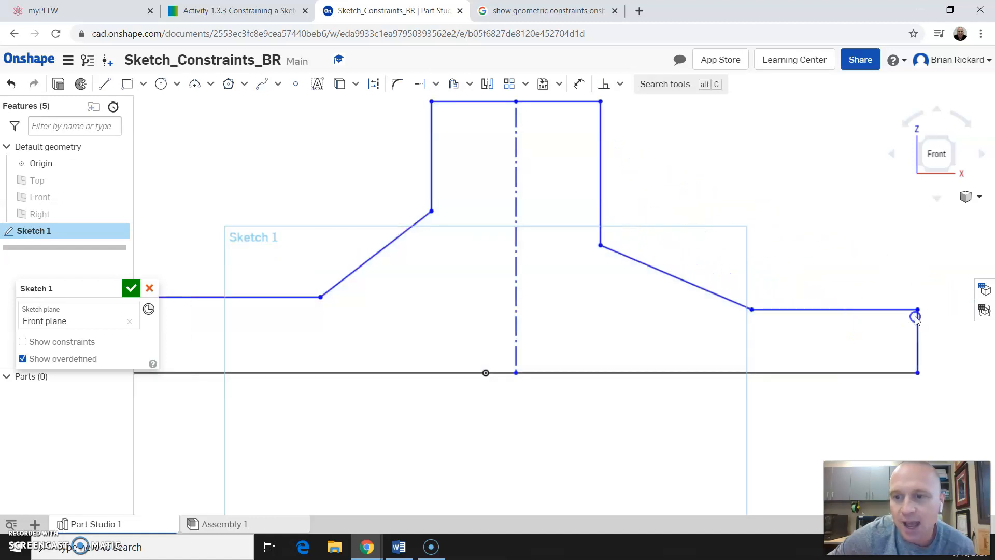
scroll(377, 433, down, 3)
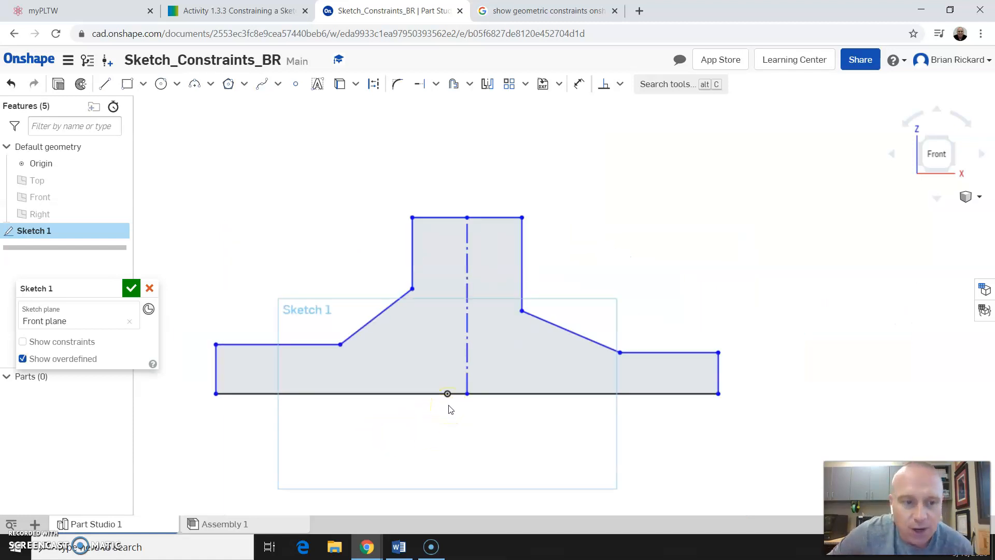
Drag the left edge, right horizontal edge and right vertical edge to reshape the profile.
click(620, 85)
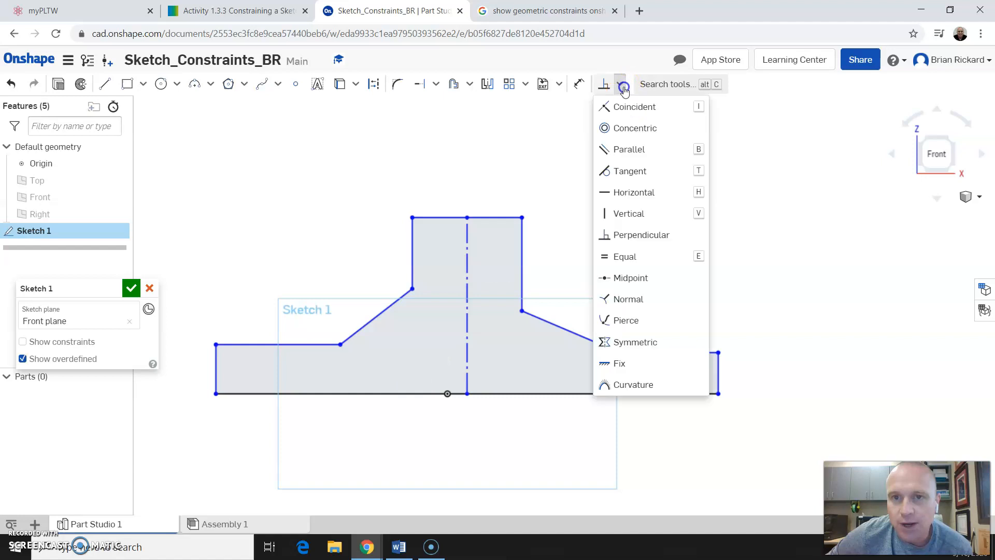
click(615, 260)
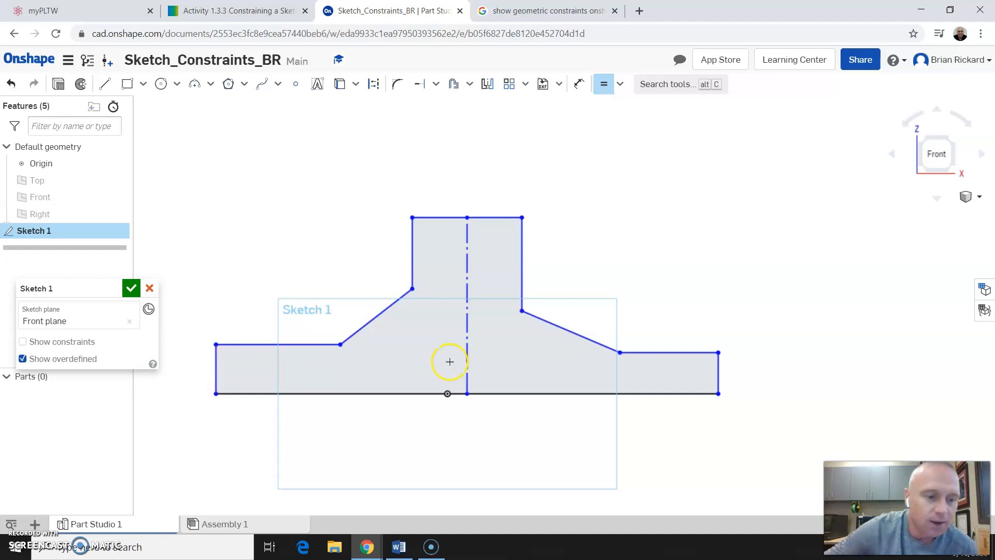
key(Escape)
drag(219, 373, 271, 369)
drag(630, 370, 604, 334)
drag(662, 354, 671, 357)
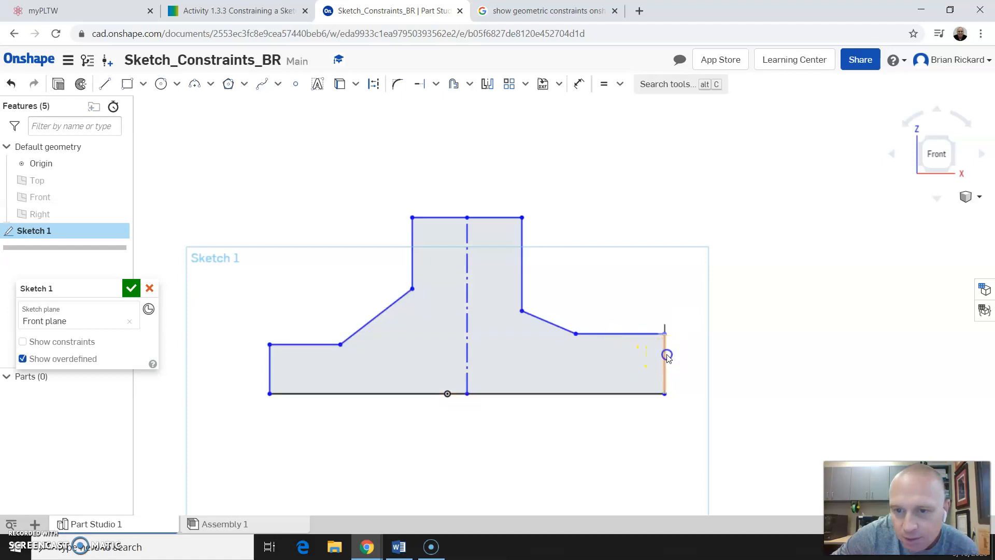
click(593, 367)
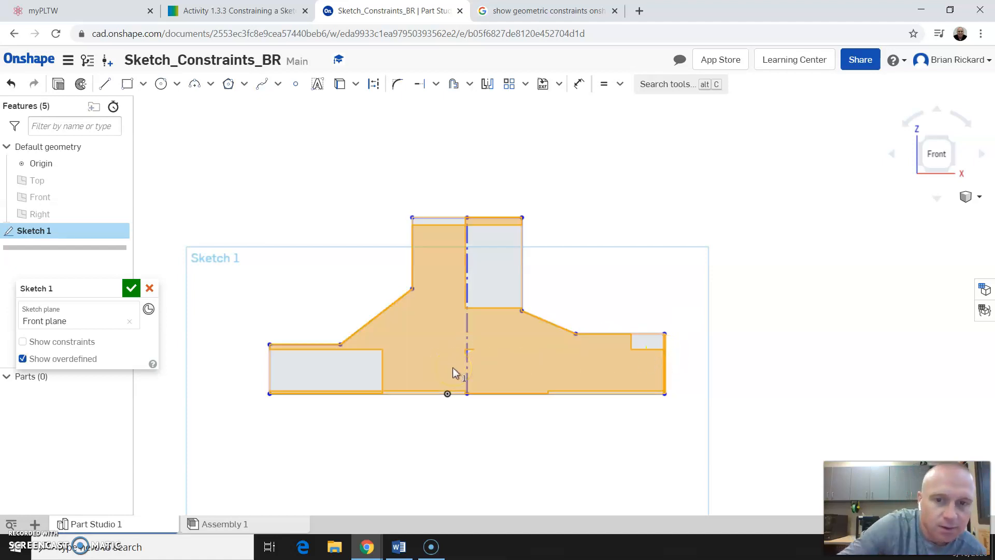
click(845, 242)
Make the right vertical edge equal to the left vertical edge, and the right sloped edge equal too.
click(269, 369)
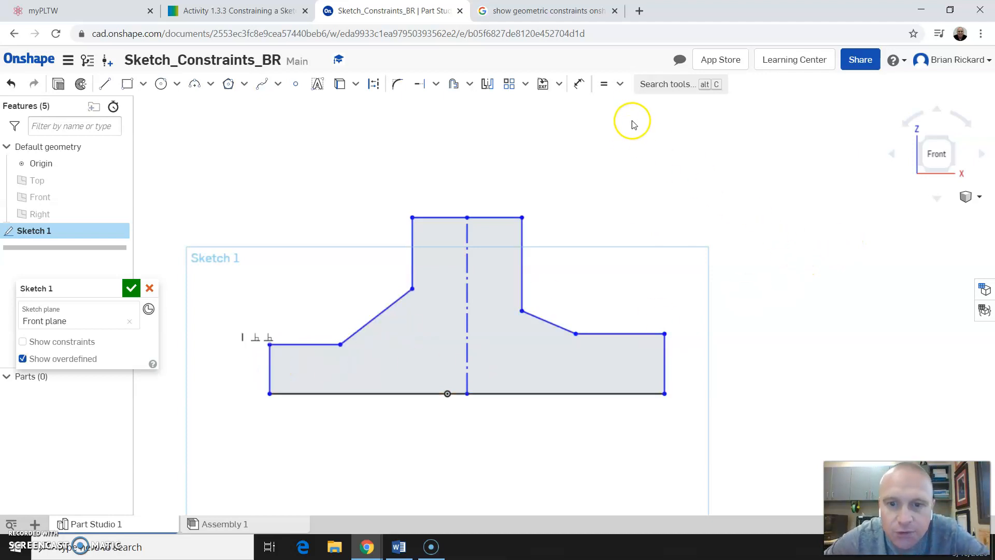
click(607, 85)
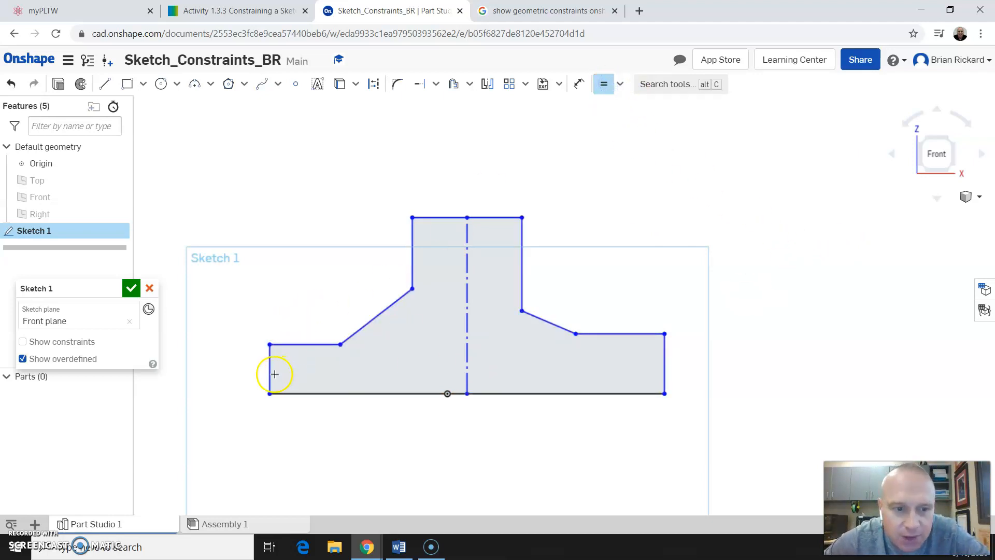
click(665, 358)
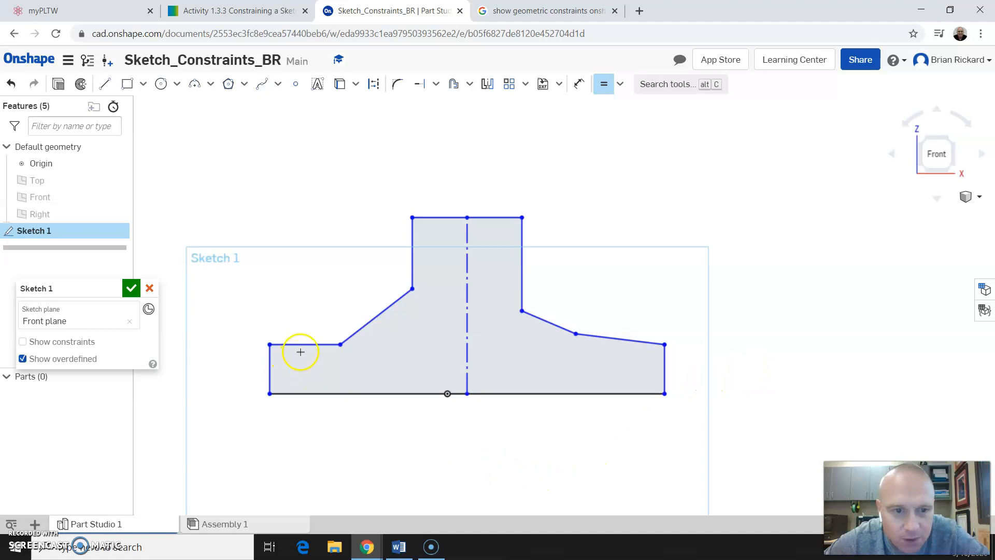
click(618, 340)
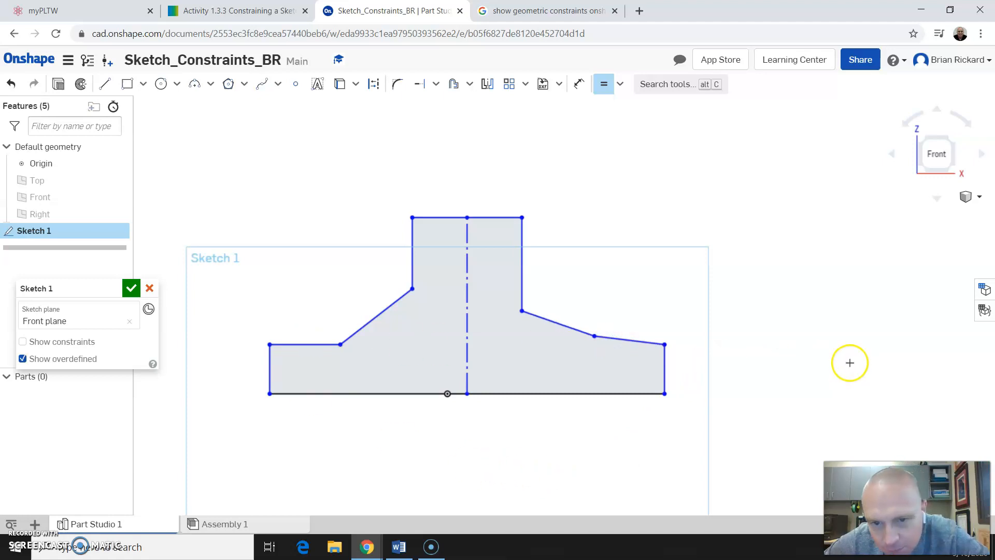
key(Escape)
scroll(619, 356, down, 1)
scroll(623, 347, up, 1)
scroll(626, 348, up, 1)
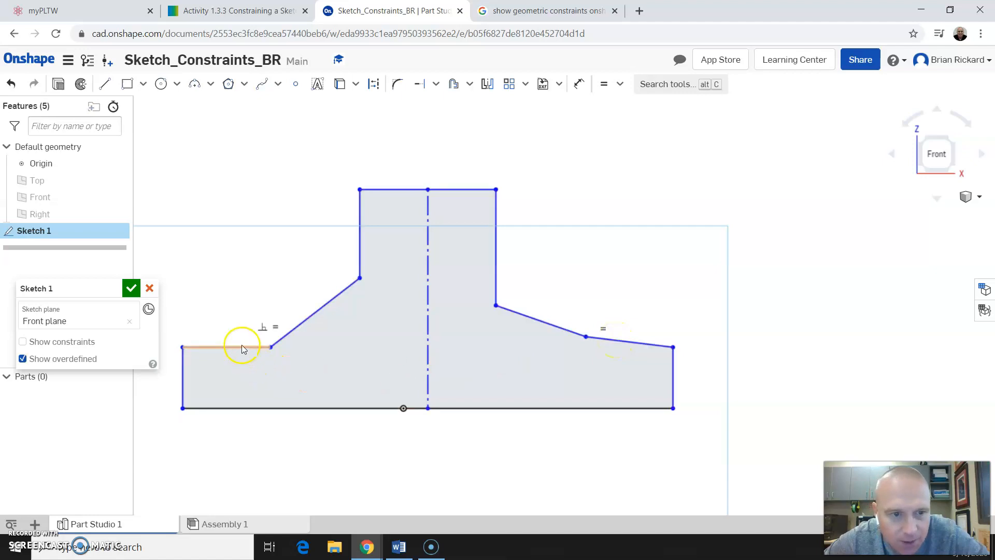
Constrain the right shoulder edge to be horizontal.
click(611, 340)
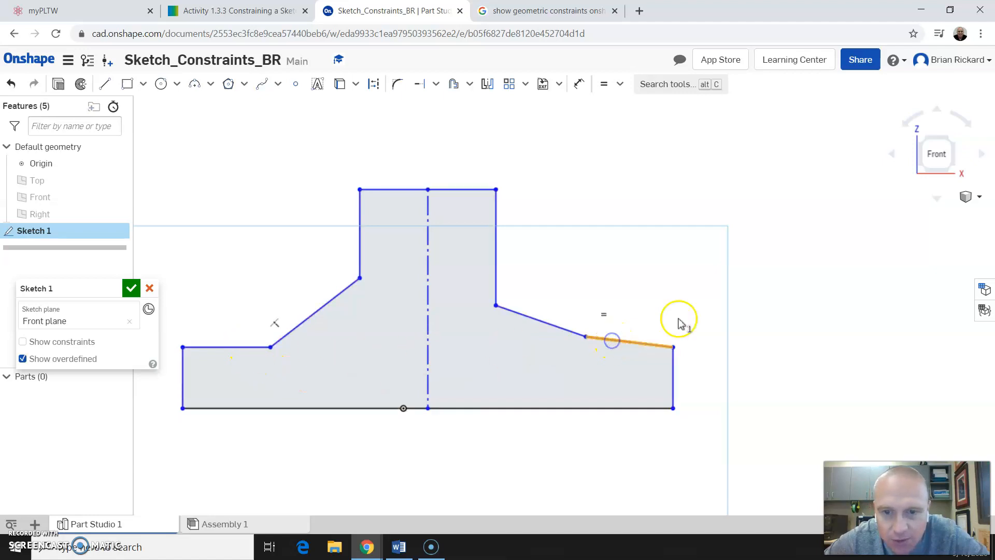
click(619, 84)
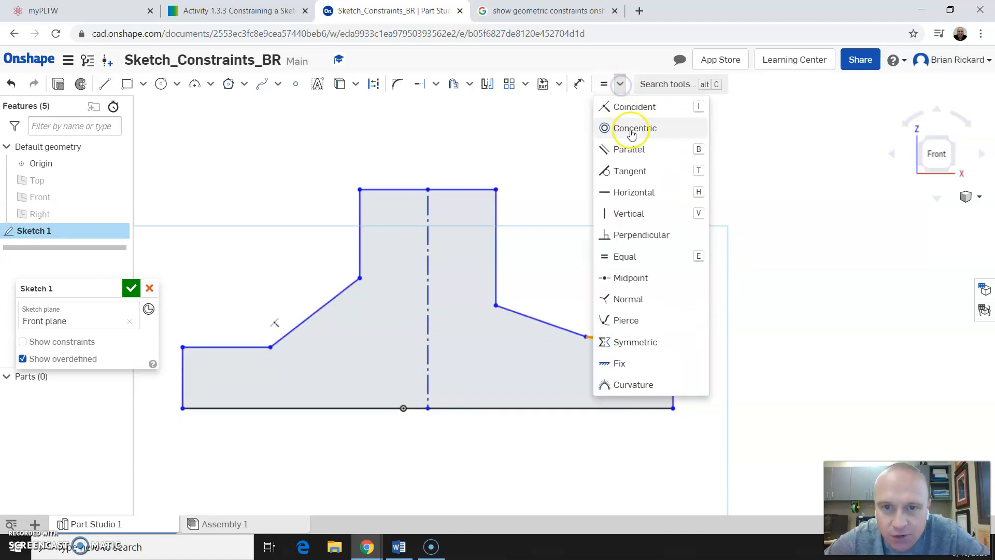
click(635, 198)
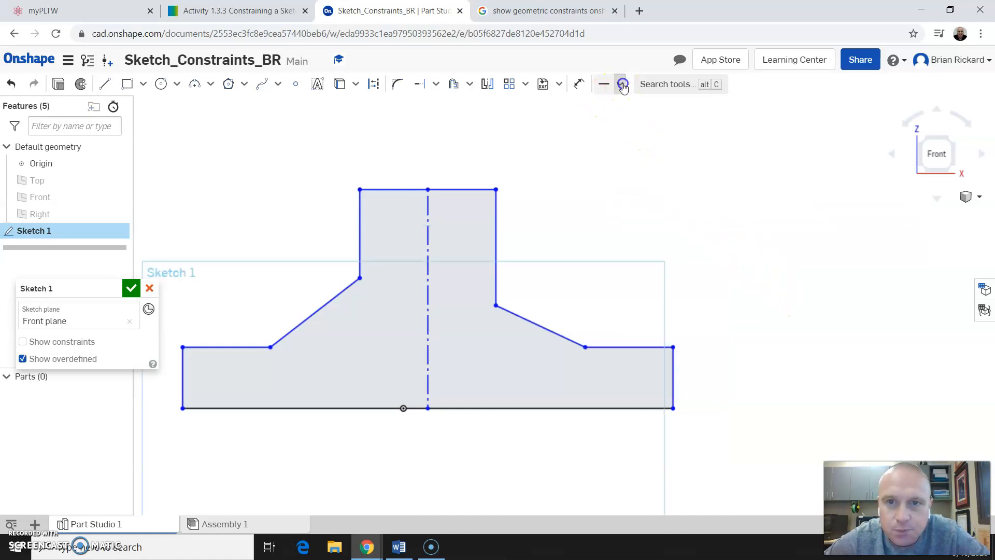
Make the two slanted edges equal and the stem's two vertical sides equal.
click(620, 84)
click(627, 257)
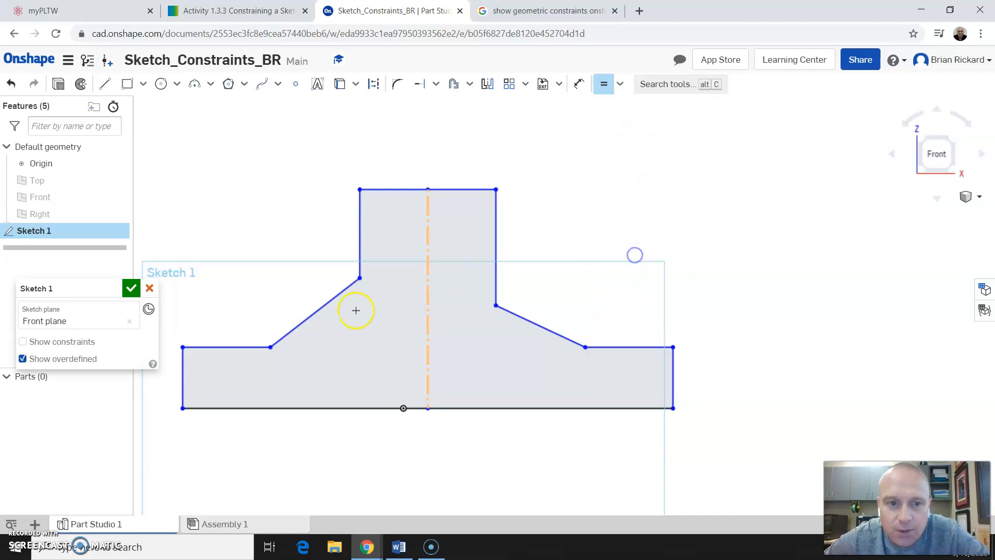
click(524, 318)
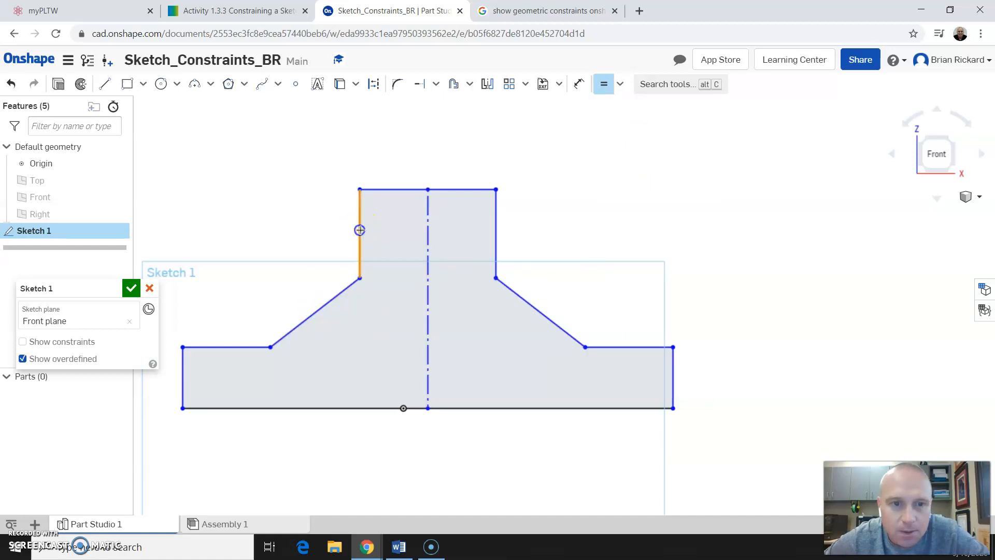
click(496, 228)
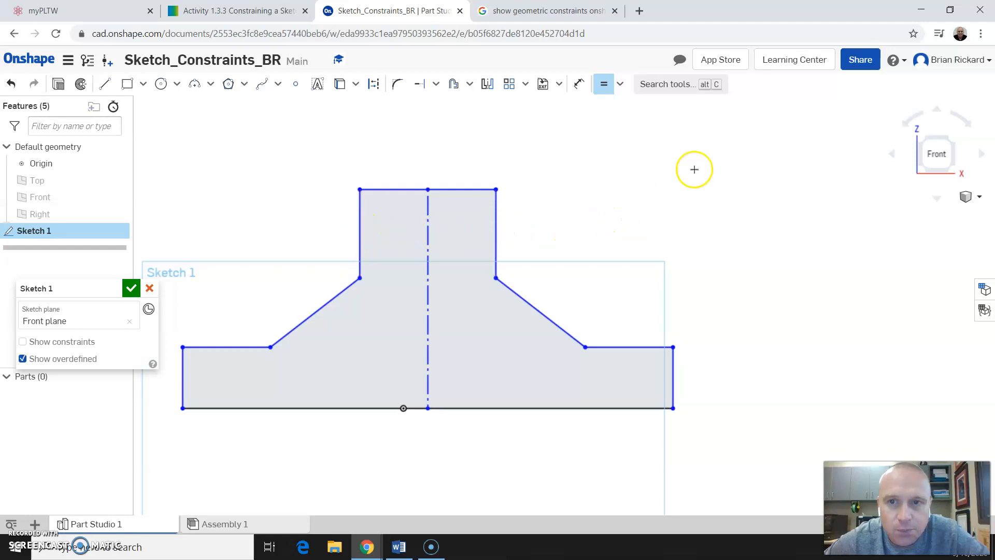
key(Escape)
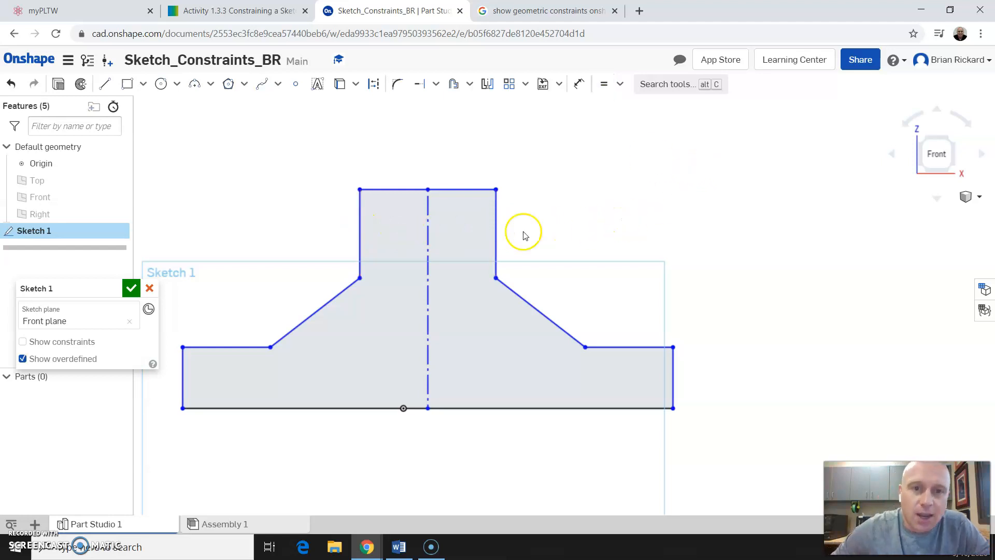
Drag the stem top, base's right end and right shoulder corner to test the symmetric shape.
drag(454, 190, 418, 192)
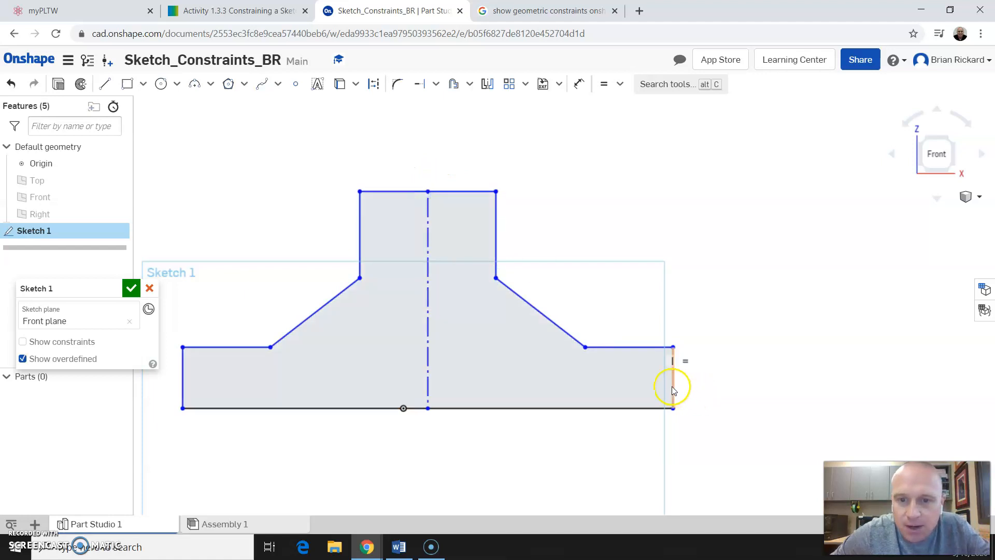
drag(661, 387, 769, 371)
mouse_move(506, 279)
mouse_down()
mouse_move(498, 275)
mouse_move(581, 166)
mouse_move(518, 254)
mouse_move(451, 300)
mouse_move(478, 285)
mouse_move(464, 305)
mouse_move(536, 231)
mouse_move(478, 315)
mouse_move(493, 288)
mouse_up()
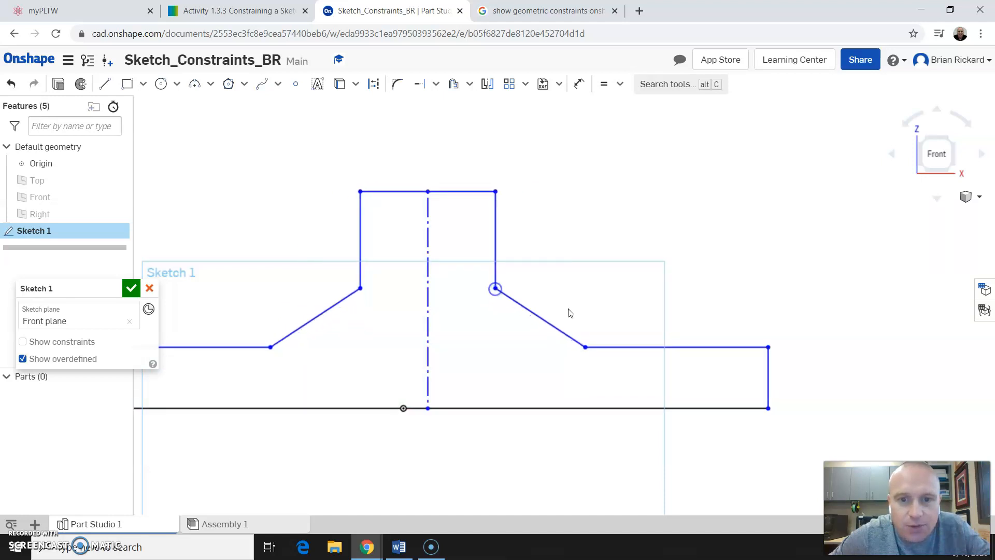
scroll(850, 349, down, 2)
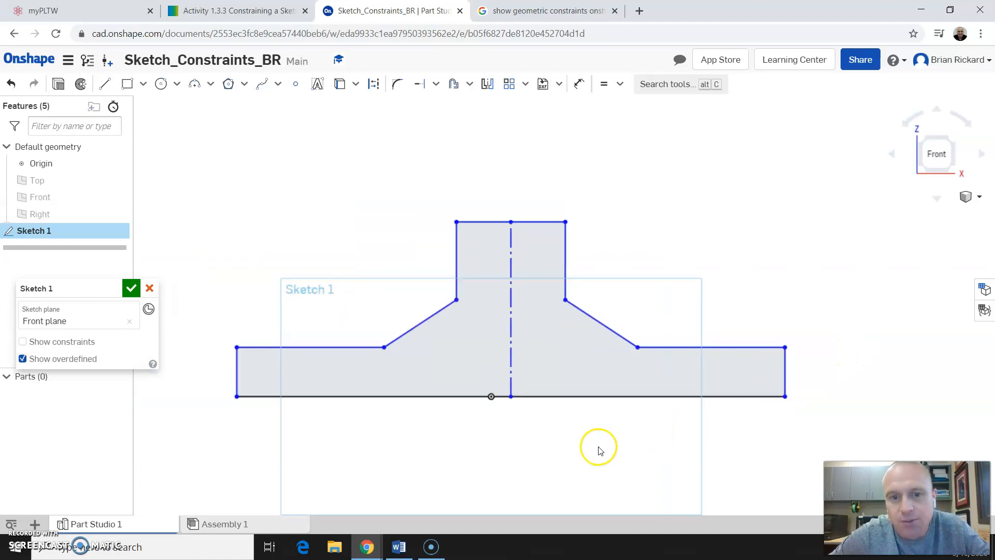
Drag the bottom line and right diagonal to test the constraints further, then select the origin point.
click(511, 398)
click(525, 398)
drag(535, 397, 596, 349)
drag(606, 398, 620, 346)
drag(648, 295, 675, 255)
drag(634, 228, 604, 308)
click(492, 398)
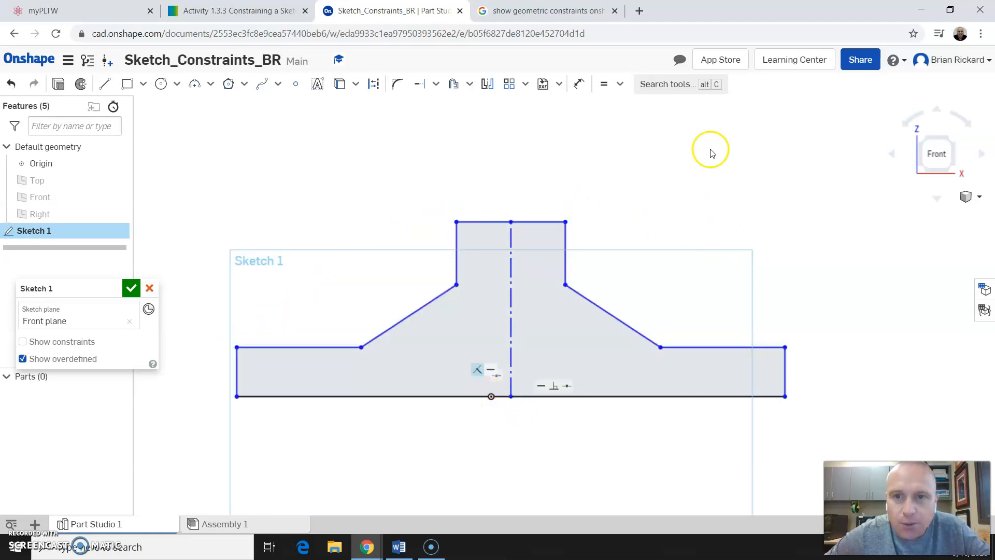
click(620, 86)
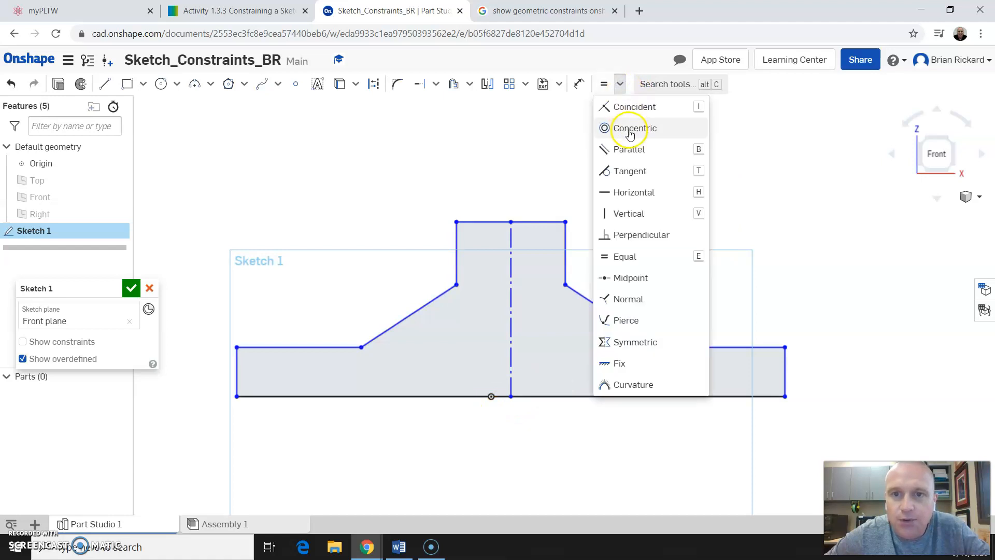
click(629, 106)
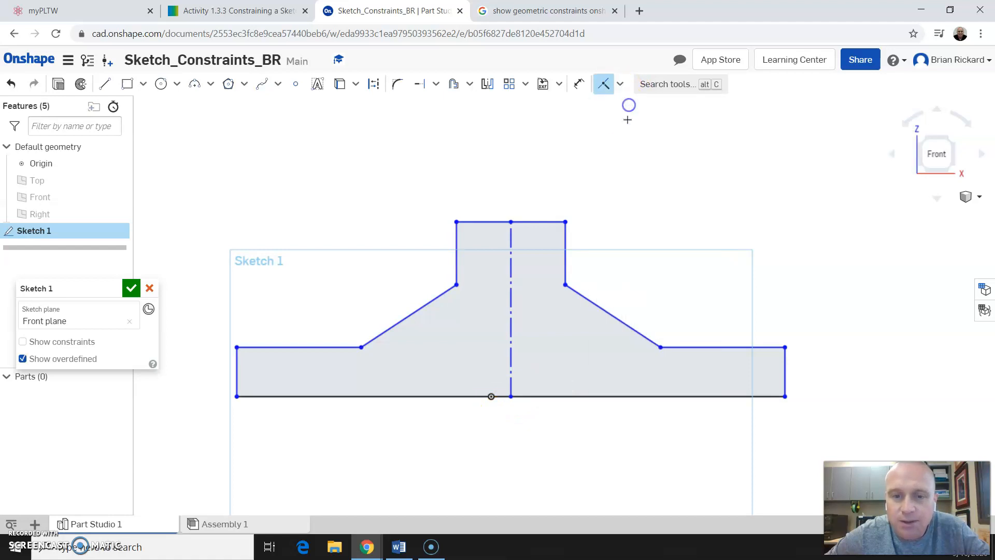
click(514, 399)
click(491, 396)
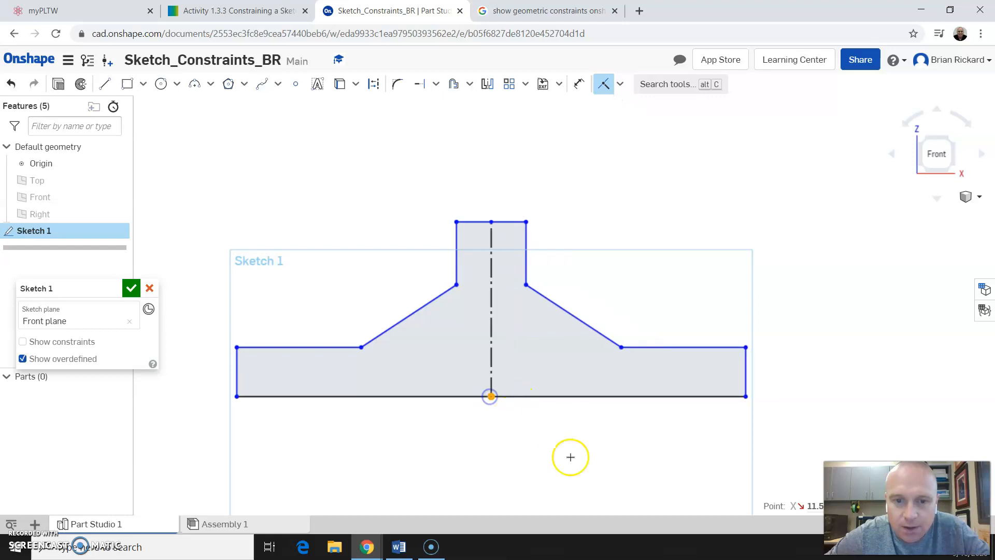
key(Escape)
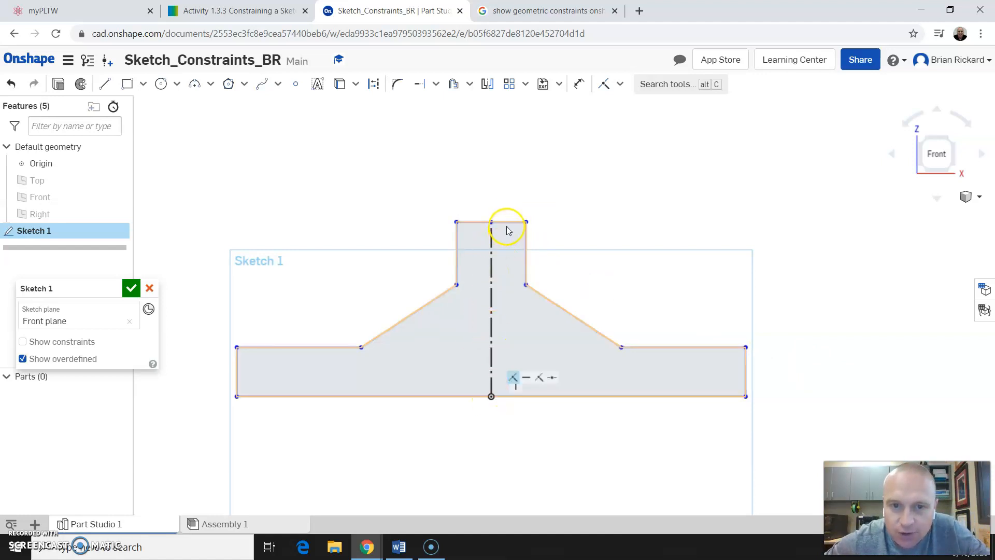
drag(506, 221, 511, 133)
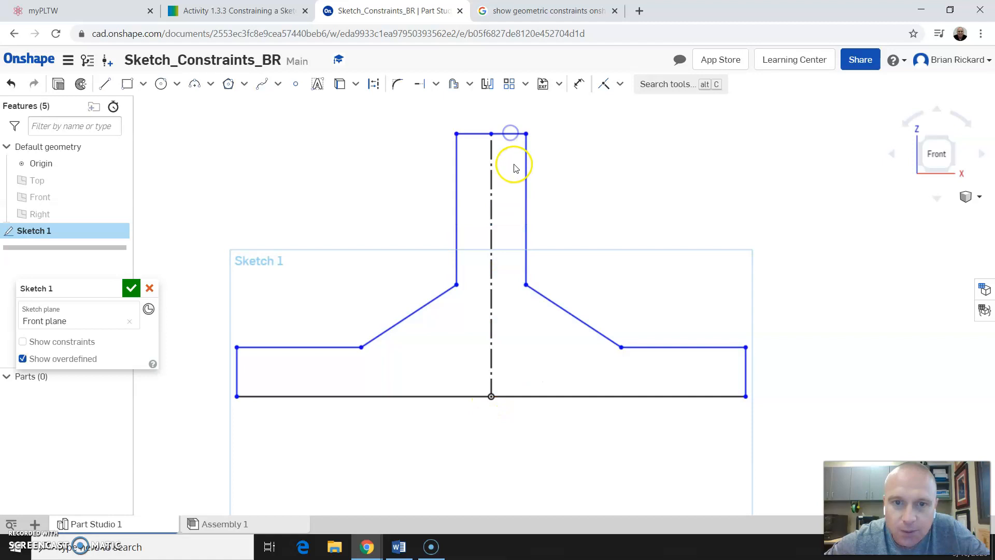
drag(652, 216, 520, 211)
mouse_move(745, 365)
mouse_down()
mouse_move(598, 359)
mouse_move(740, 359)
mouse_move(771, 389)
mouse_up()
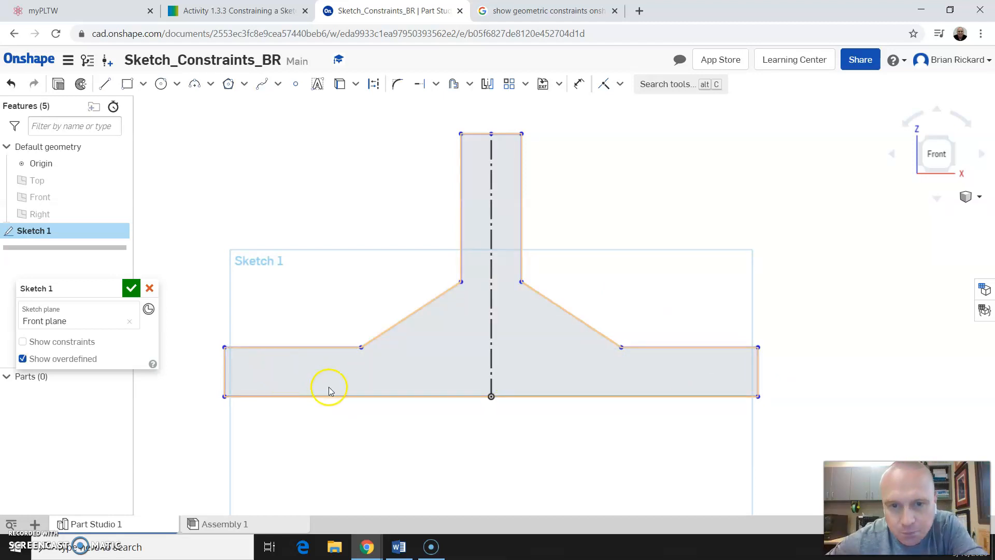
click(620, 85)
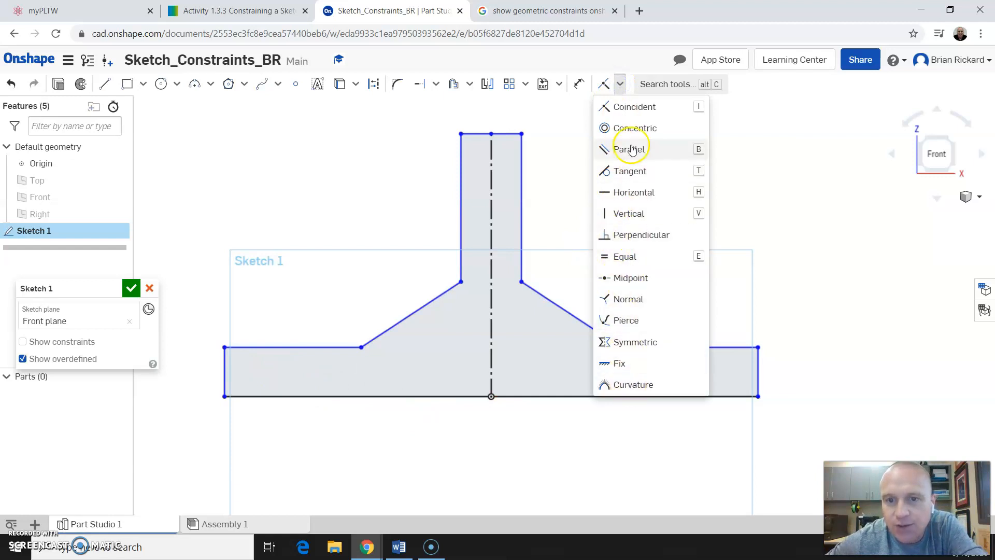
click(651, 447)
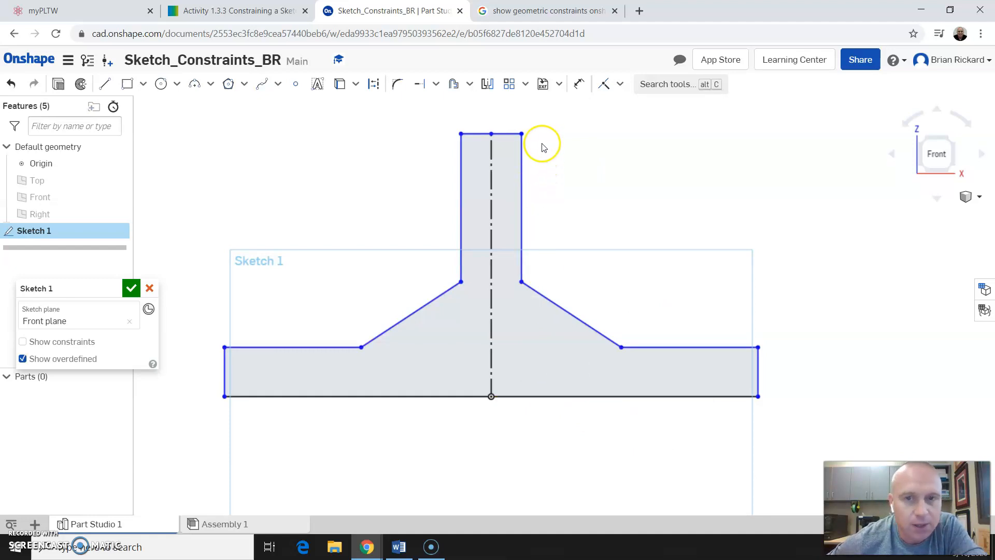
Dimension the bottom line to 100 and the base's left edge height to 15.
click(580, 88)
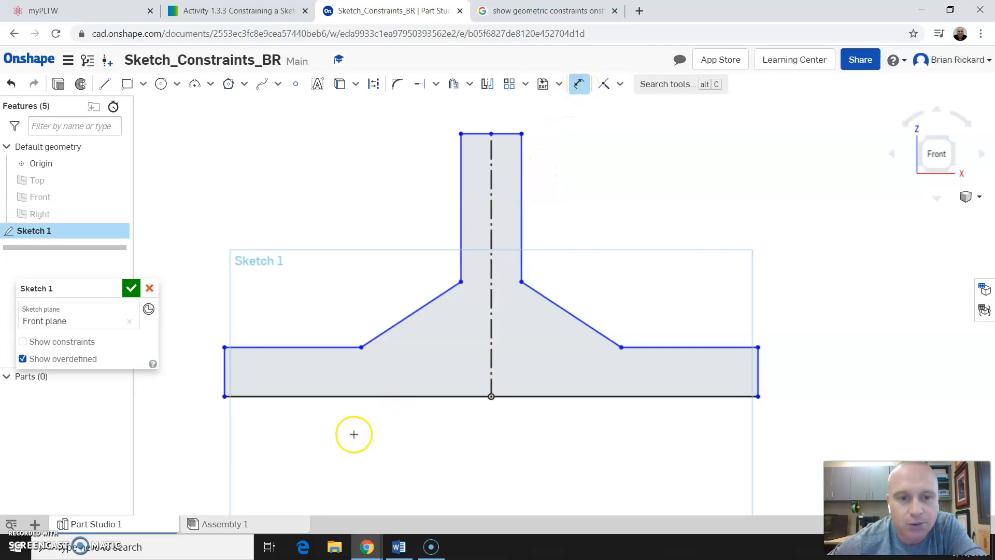
click(417, 403)
click(502, 451)
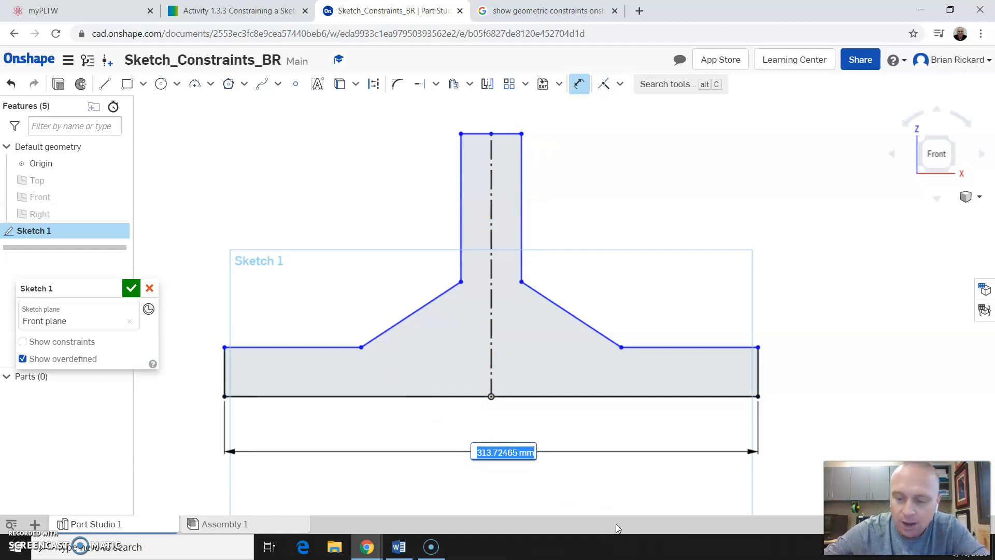
text(100)
key(Return)
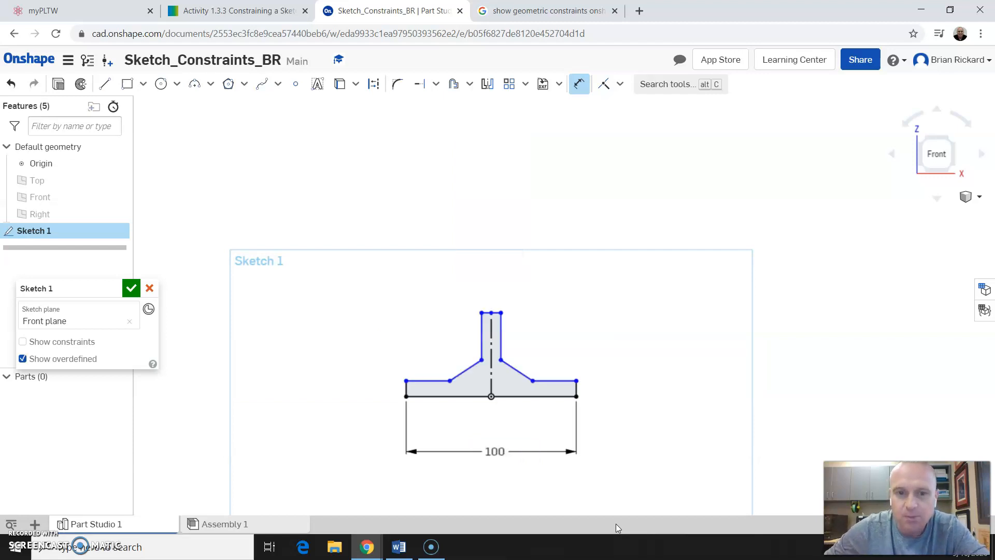
scroll(499, 401, up, 5)
scroll(500, 400, up, 2)
scroll(494, 402, down, 2)
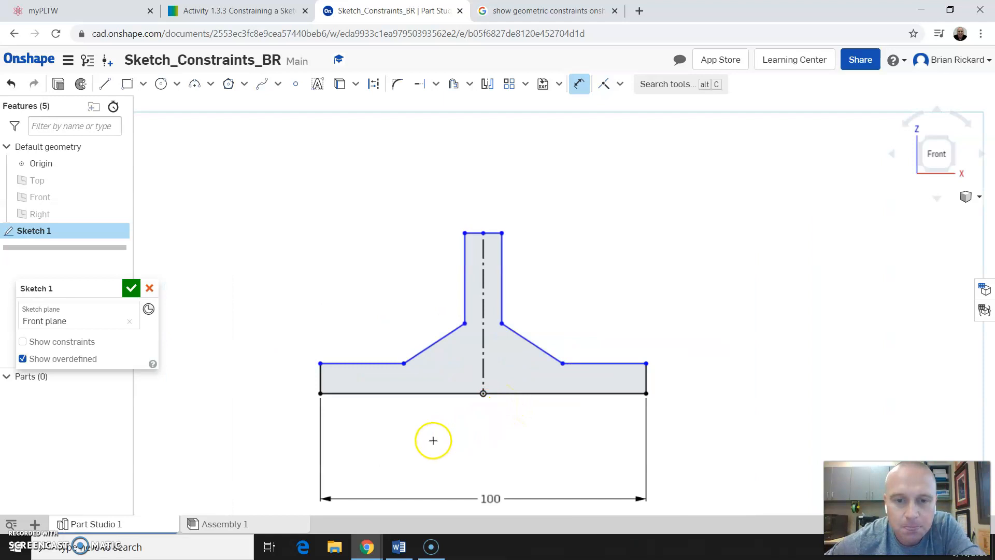
click(320, 370)
click(272, 379)
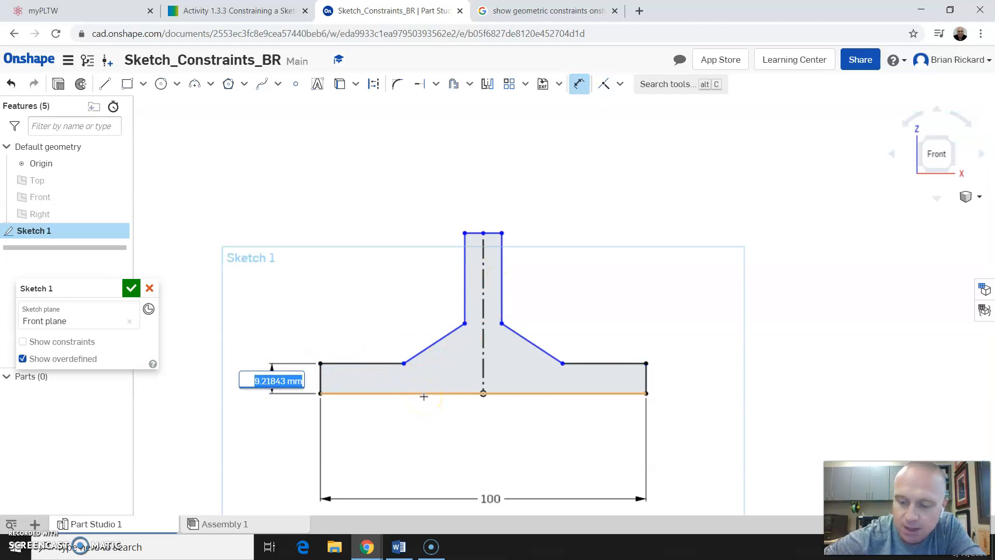
key(Return)
Dimension the stem's right edge to 20 and the overall height to 45.
click(446, 355)
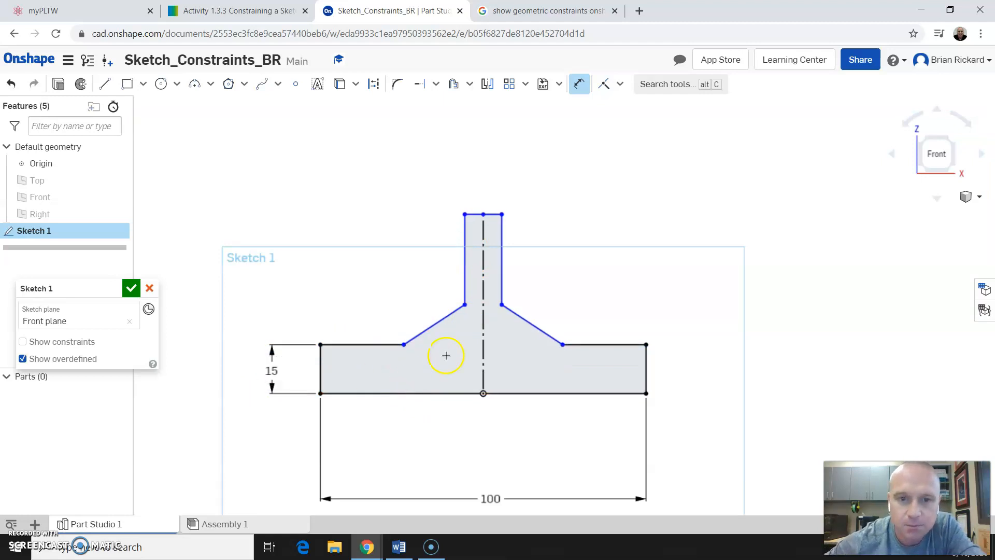
click(502, 262)
click(547, 259)
text(20)
key(Return)
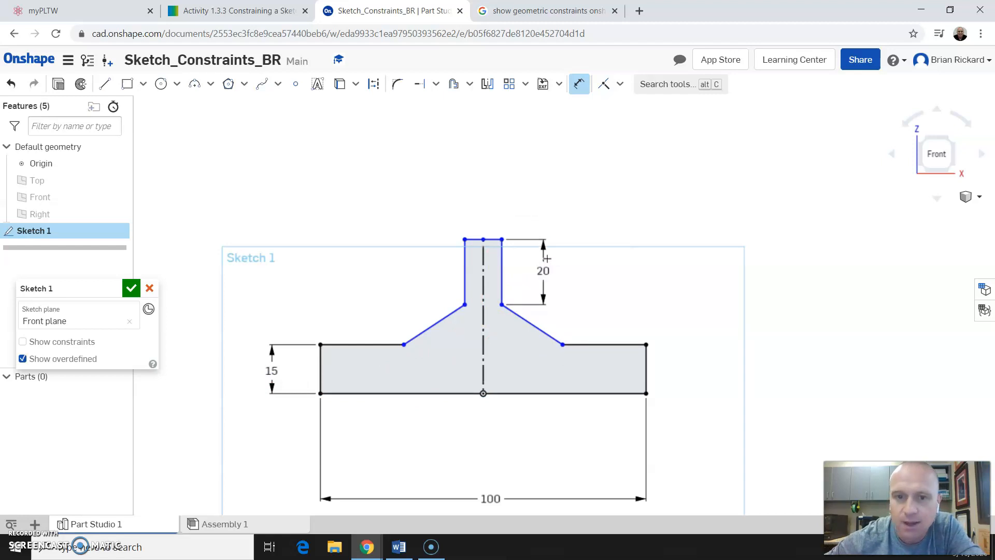
click(502, 240)
click(647, 394)
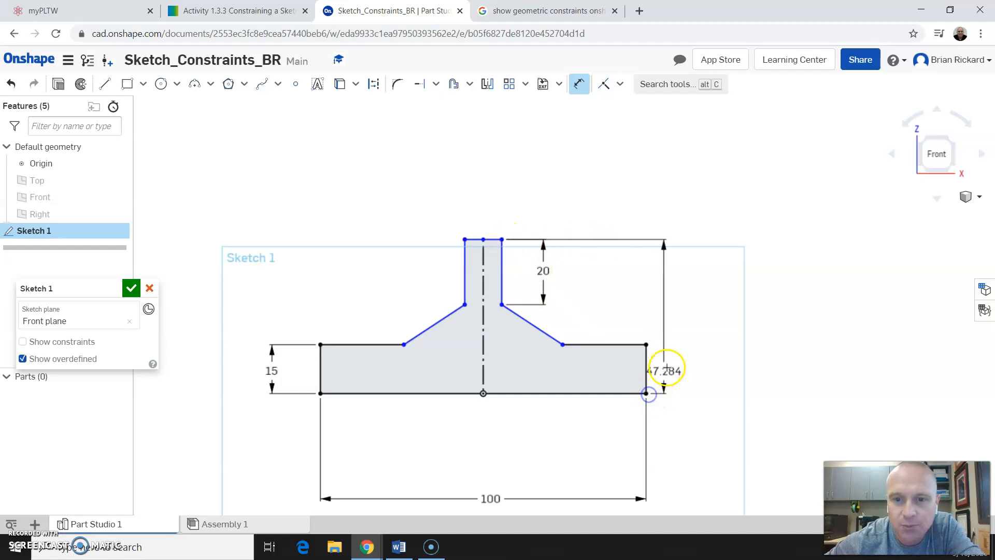
click(738, 333)
text(45)
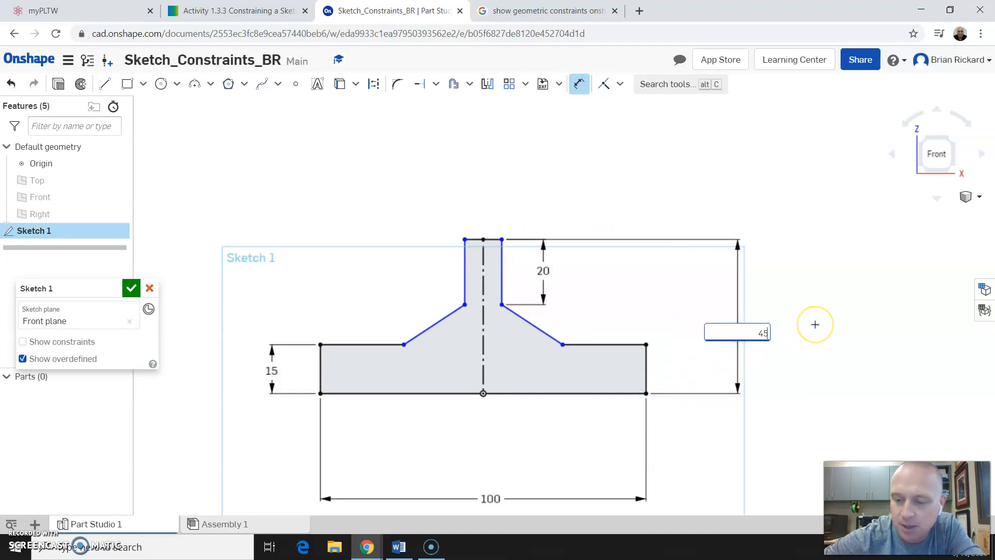
key(Return)
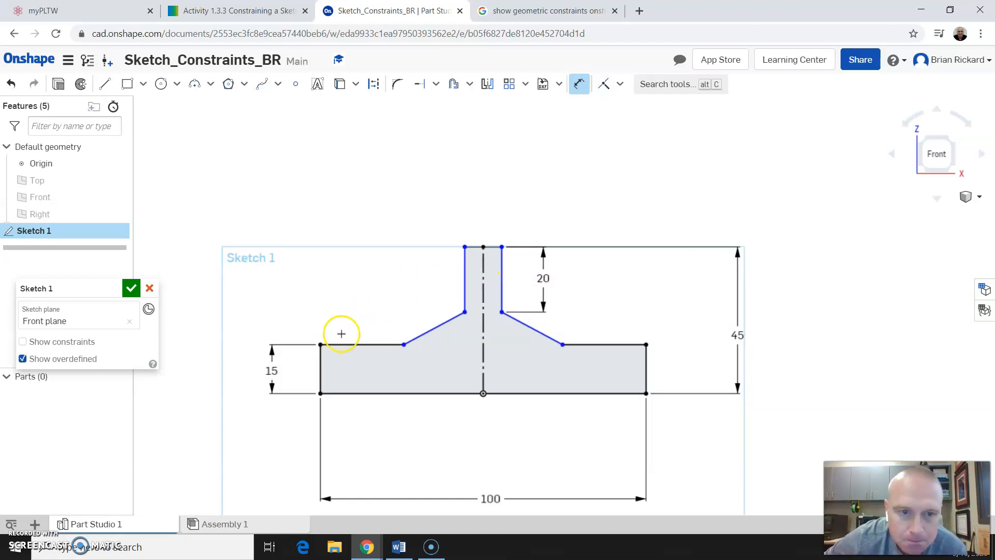
Dimension the left shoulder length to 20 and the stem's top width to 20, then exit dimensioning.
click(404, 344)
click(361, 307)
text(20)
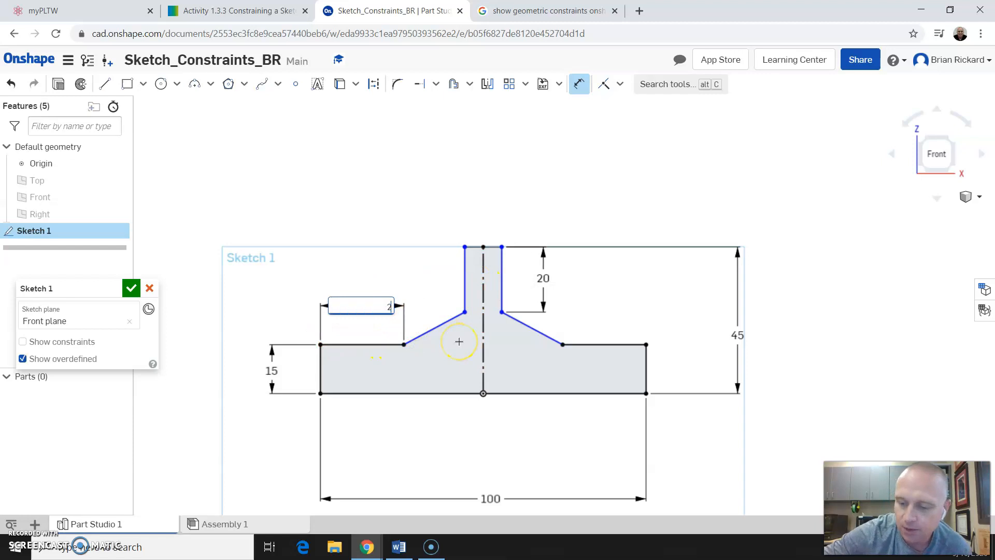
key(Return)
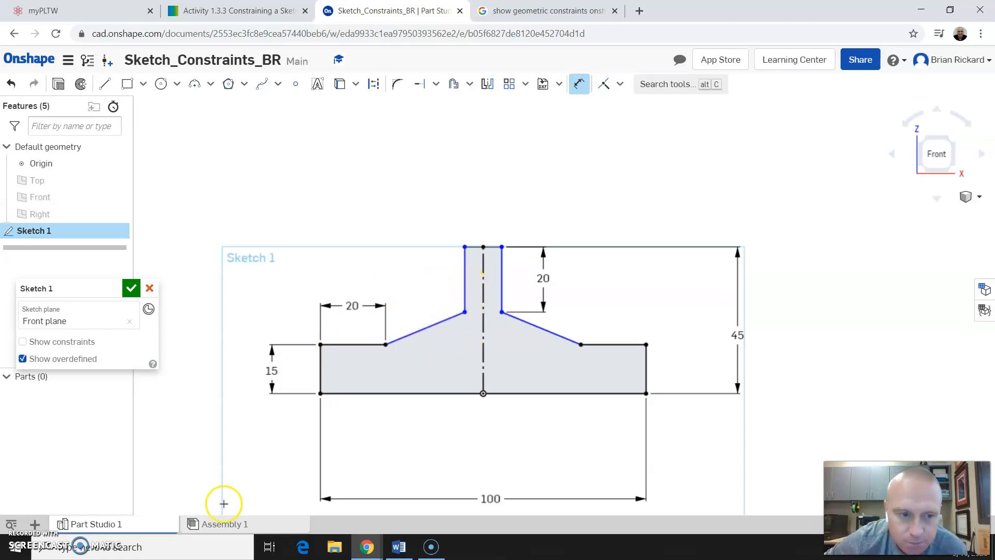
click(466, 246)
click(502, 247)
click(490, 194)
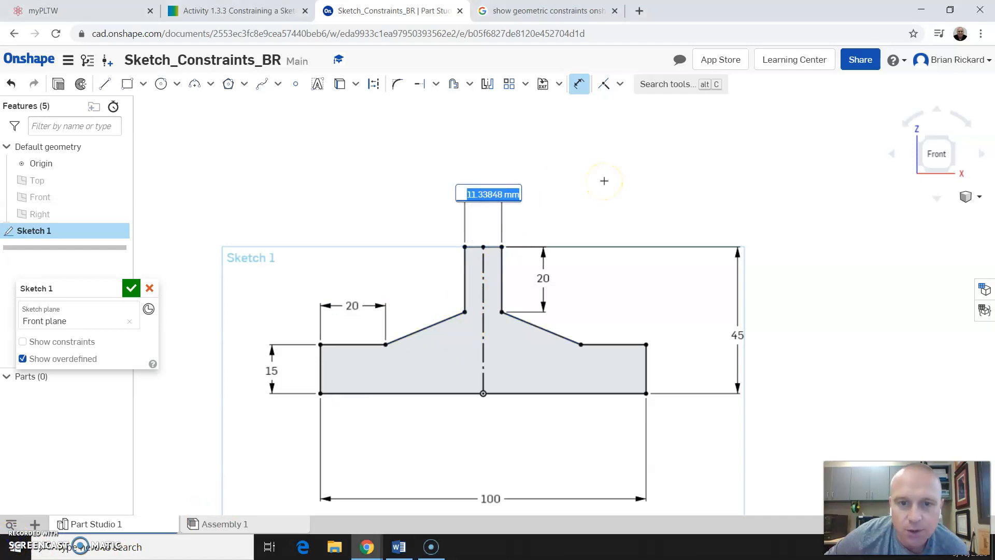
text(20)
key(Return)
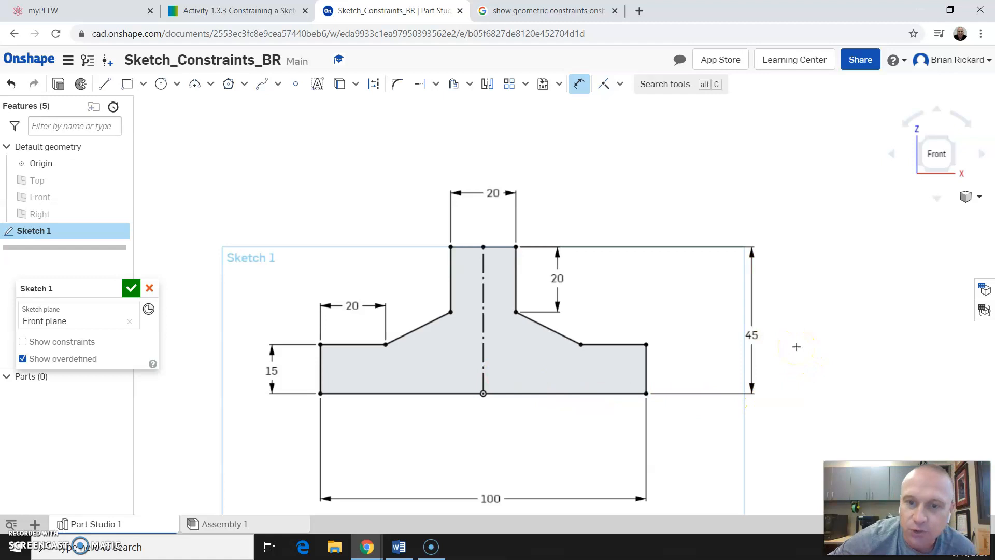
click(422, 333)
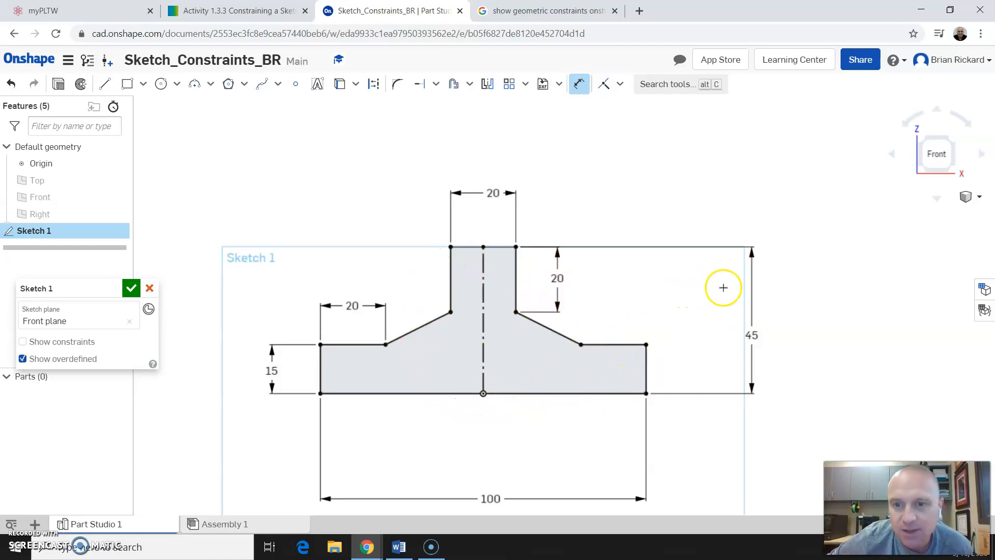
click(791, 177)
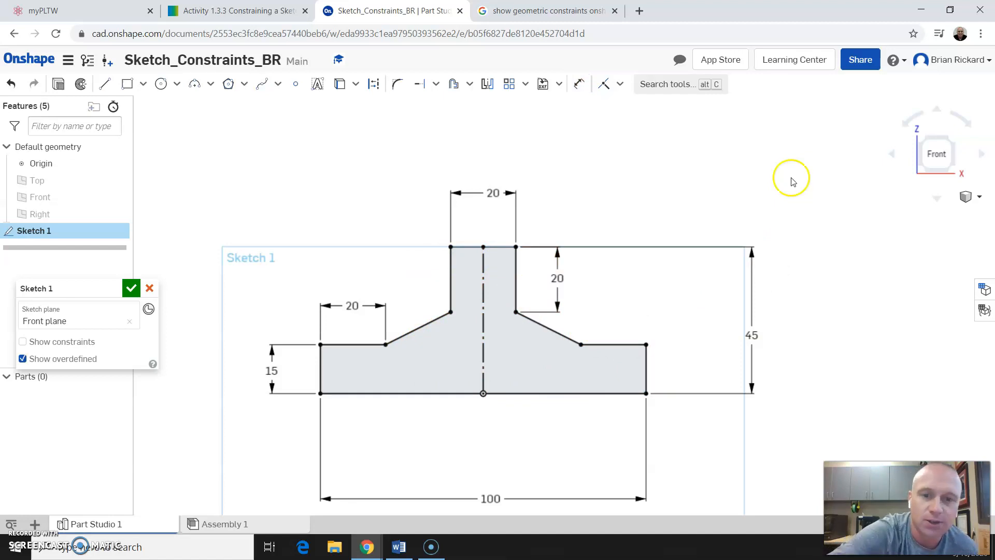
click(450, 290)
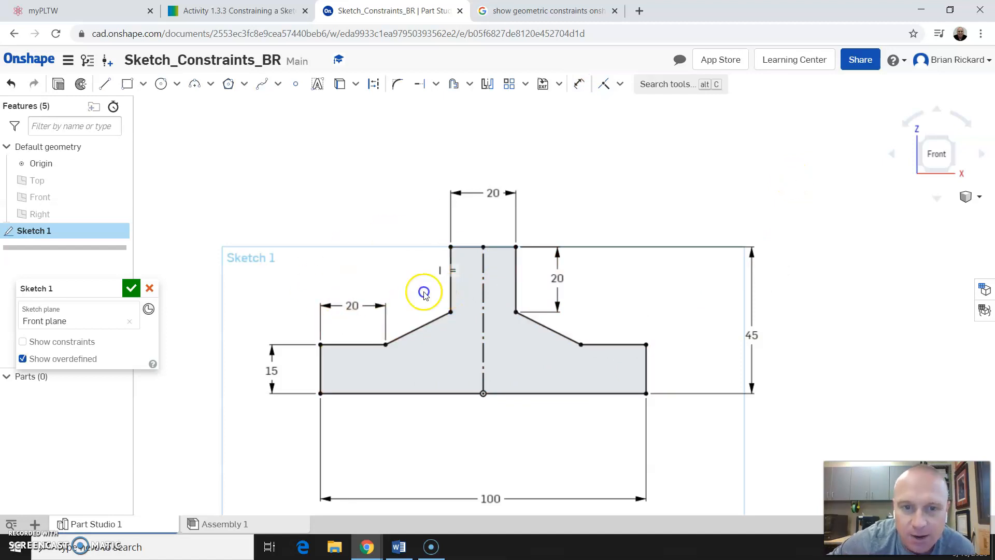
Change the 100 width dimension to 50 and back to 100, then move it just below the base.
click(514, 406)
click(800, 459)
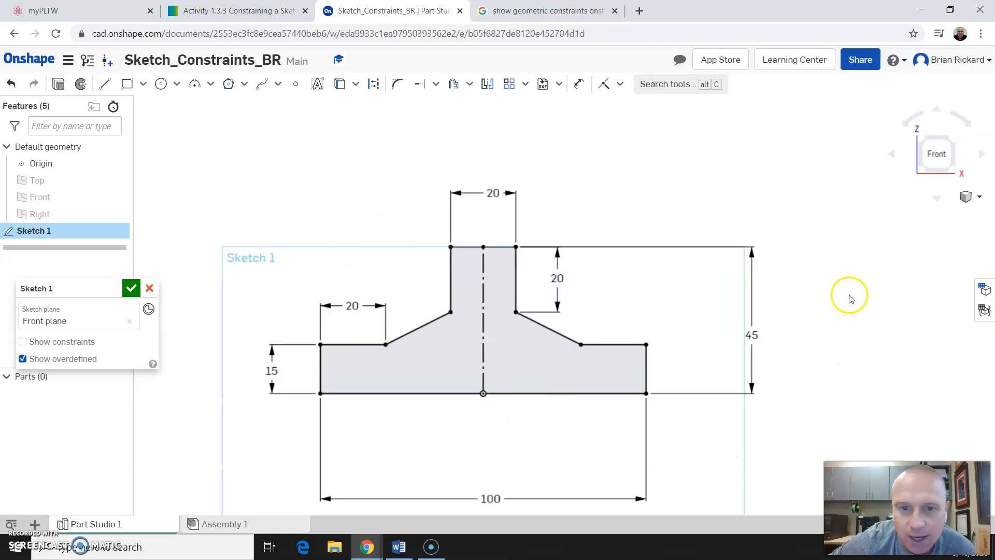
scroll(752, 279, down, 2)
double_click(540, 455)
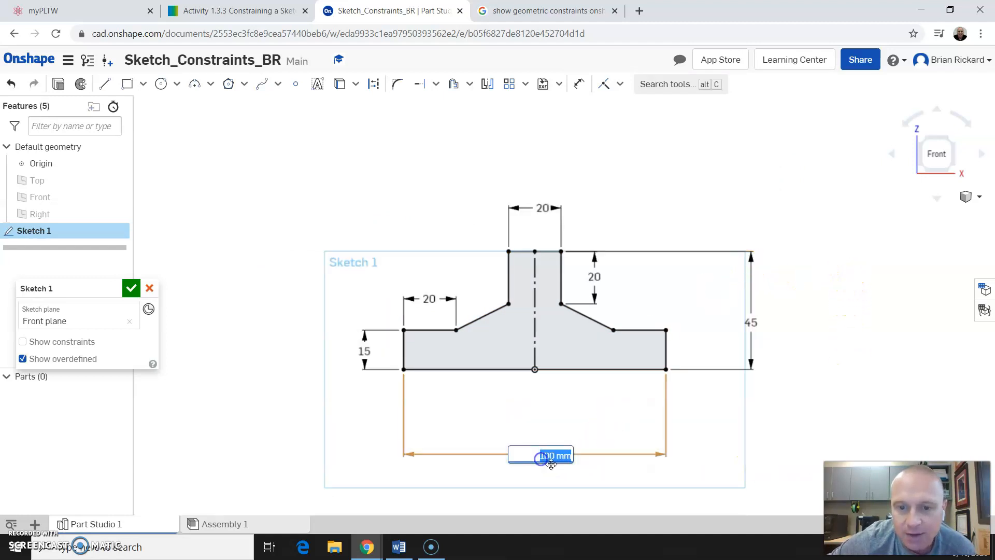
key(Return)
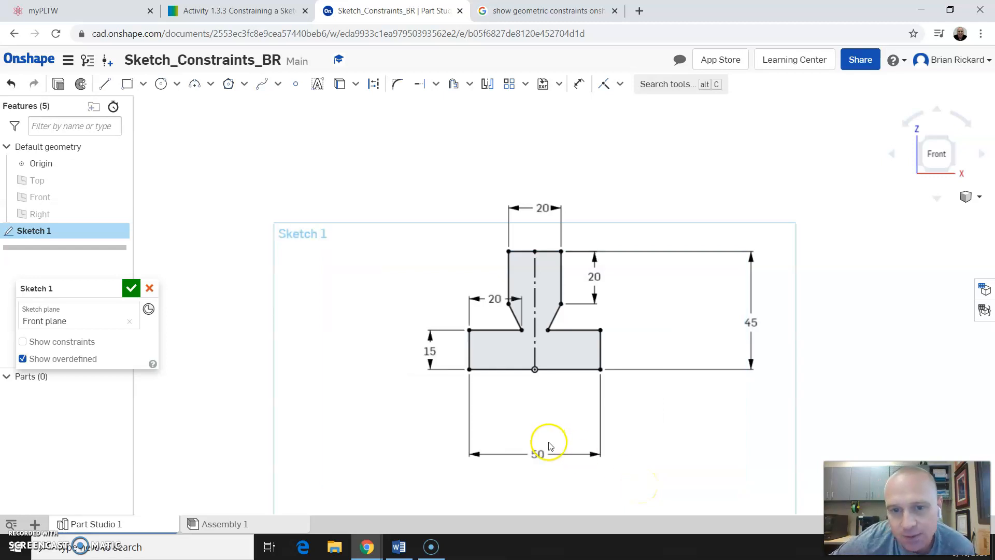
double_click(540, 455)
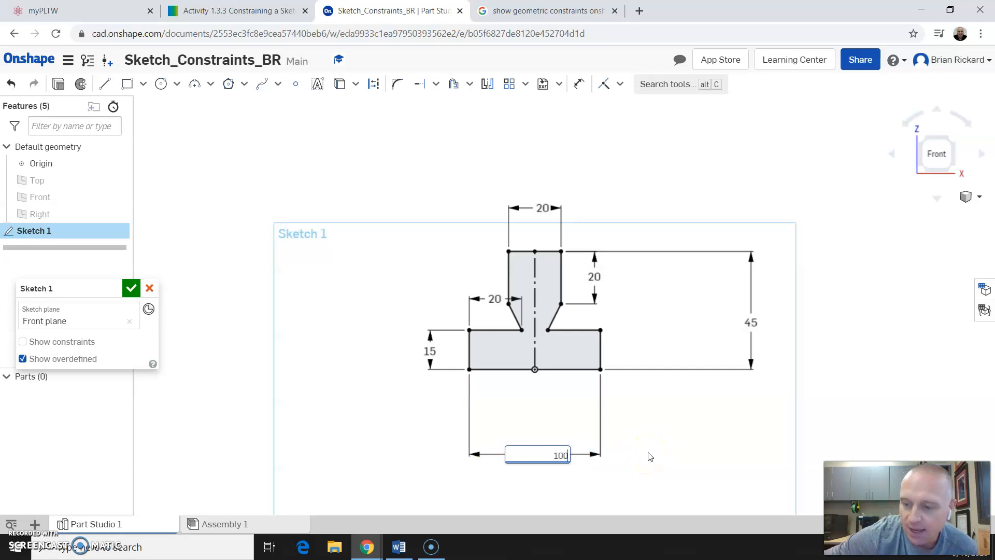
key(Return)
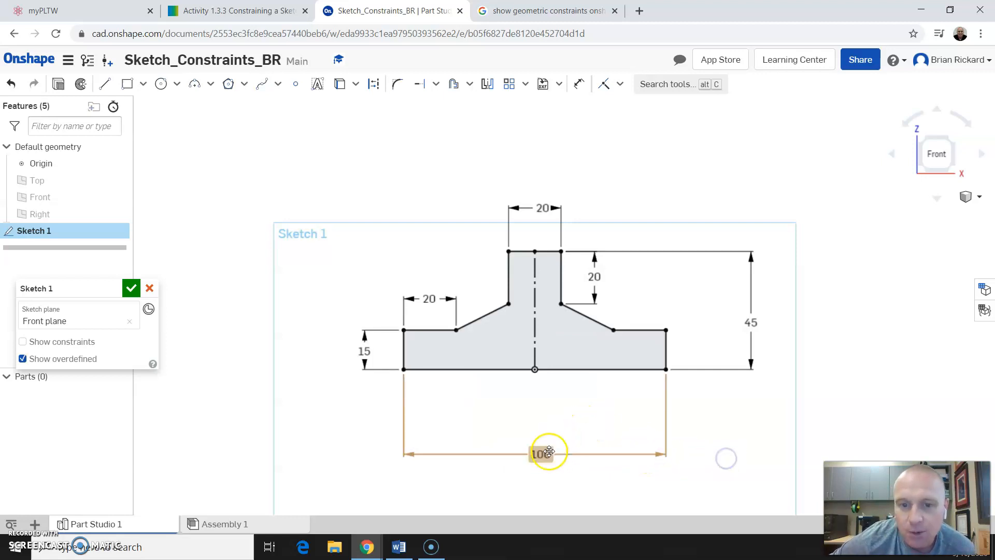
drag(548, 452, 546, 402)
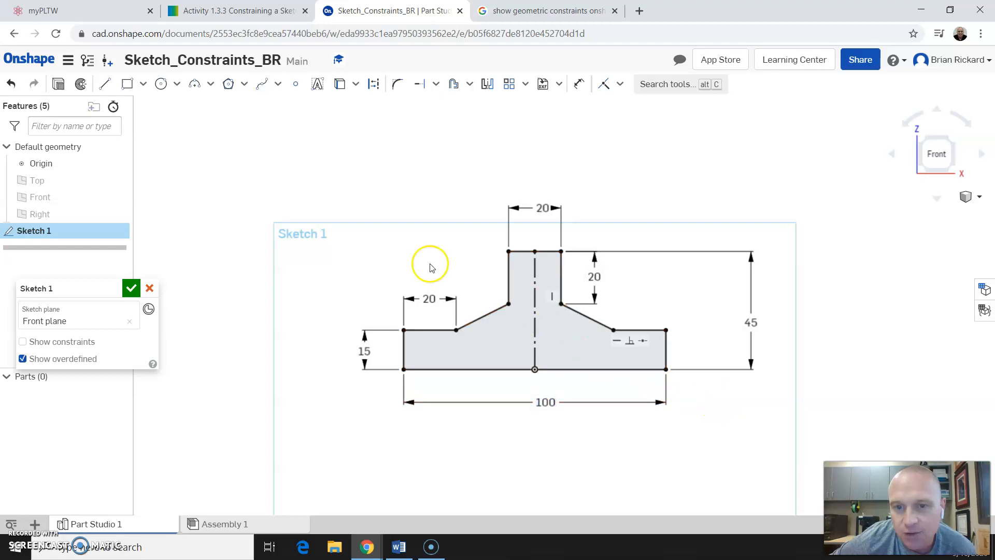